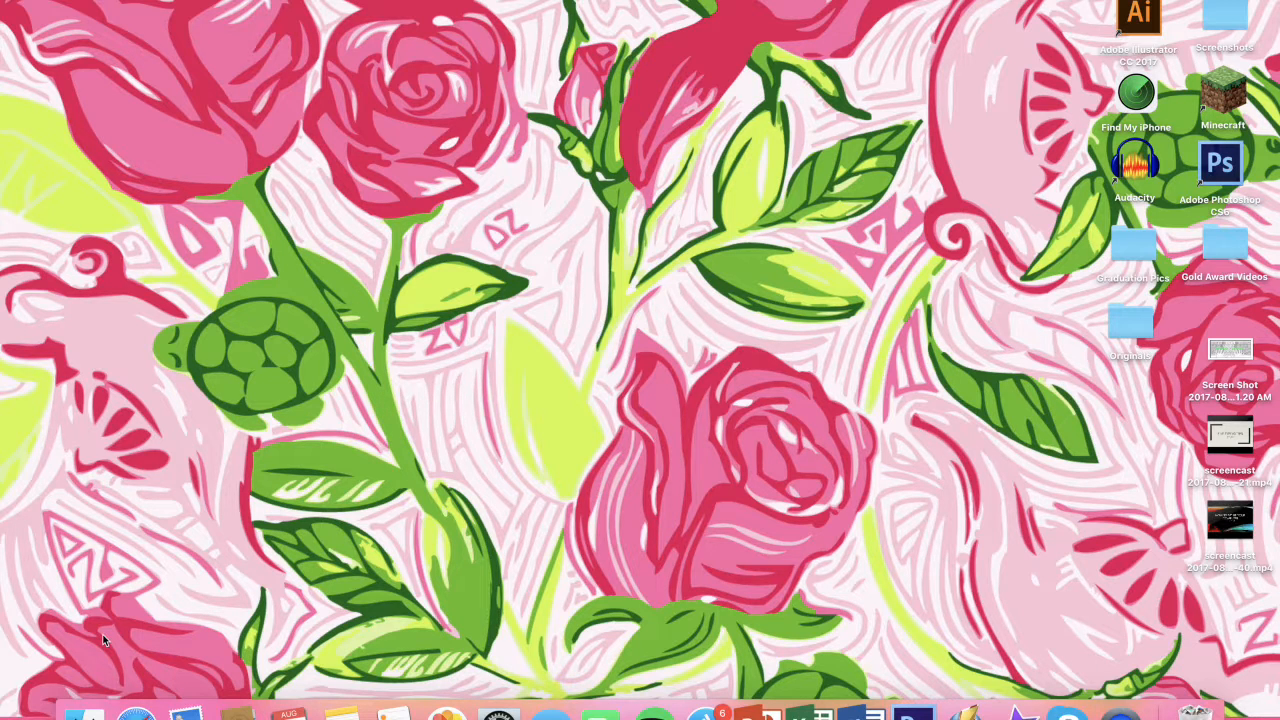
Step: Open Google Docs in full-screen Safari and step through the welcome tour until it is dismissed
{"action": "left_click", "coordinate": [136, 713]}
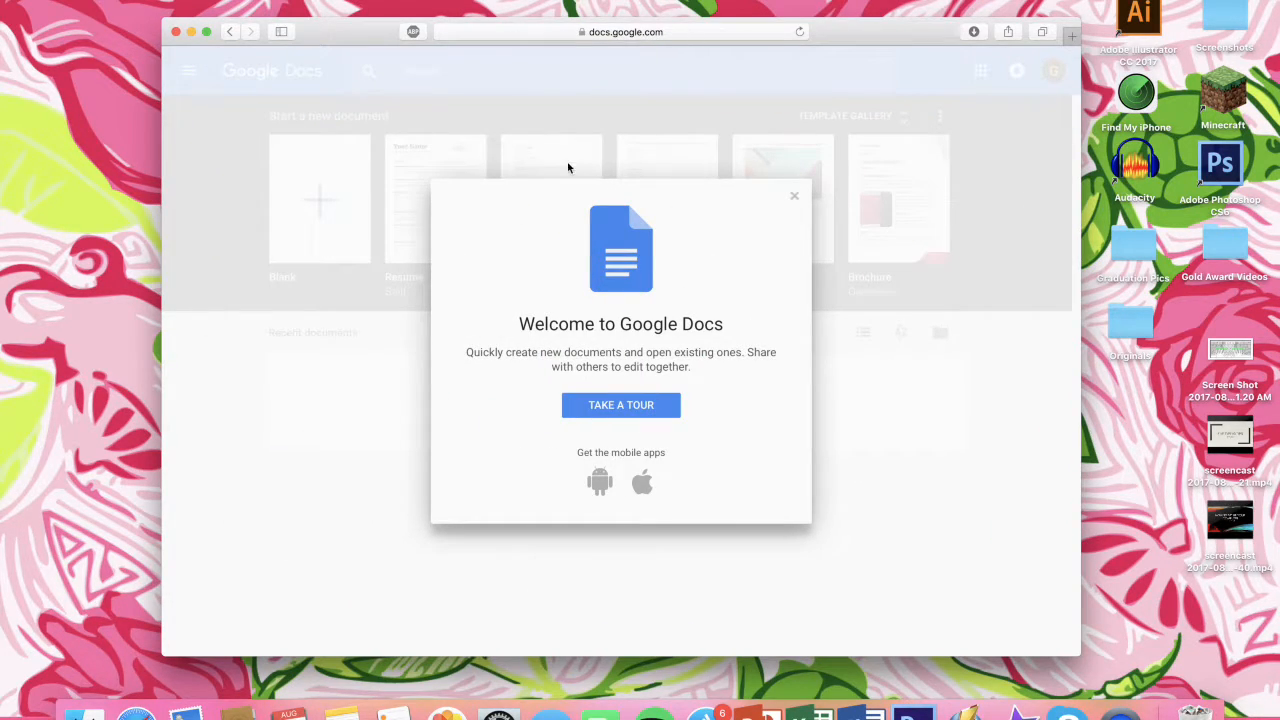
{"action": "left_click", "coordinate": [207, 32]}
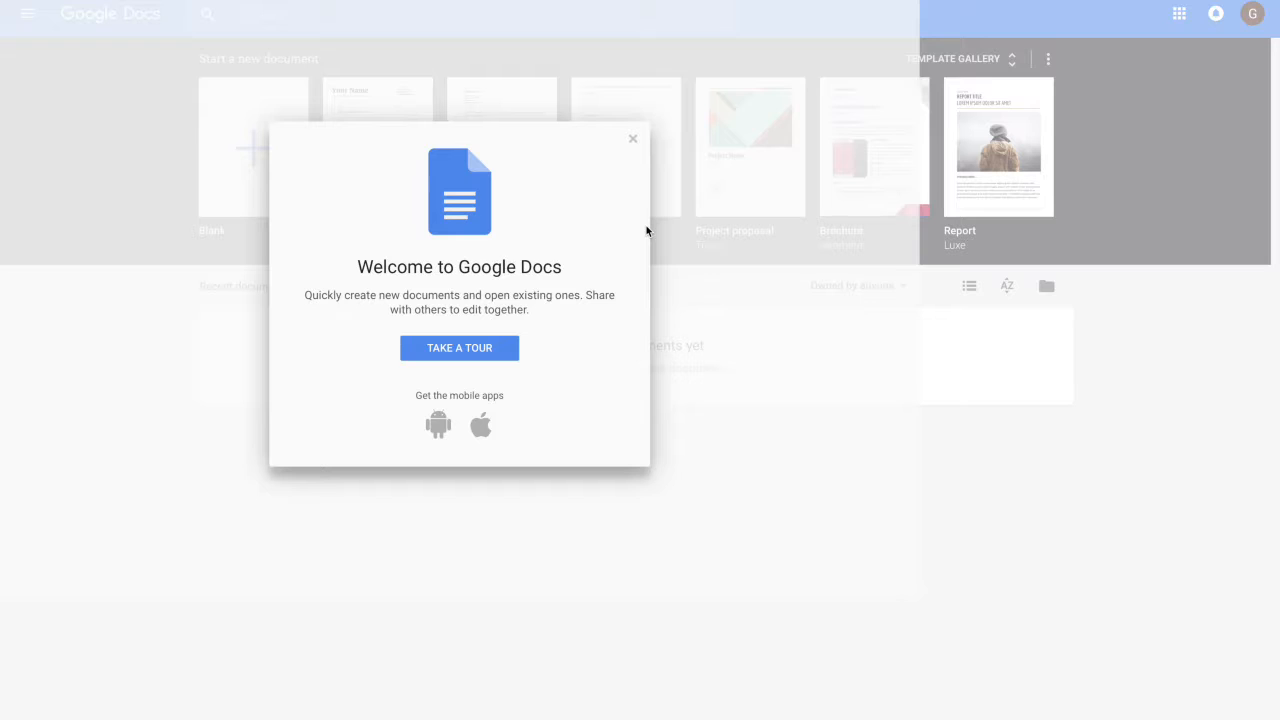
{"action": "left_click", "coordinate": [463, 350]}
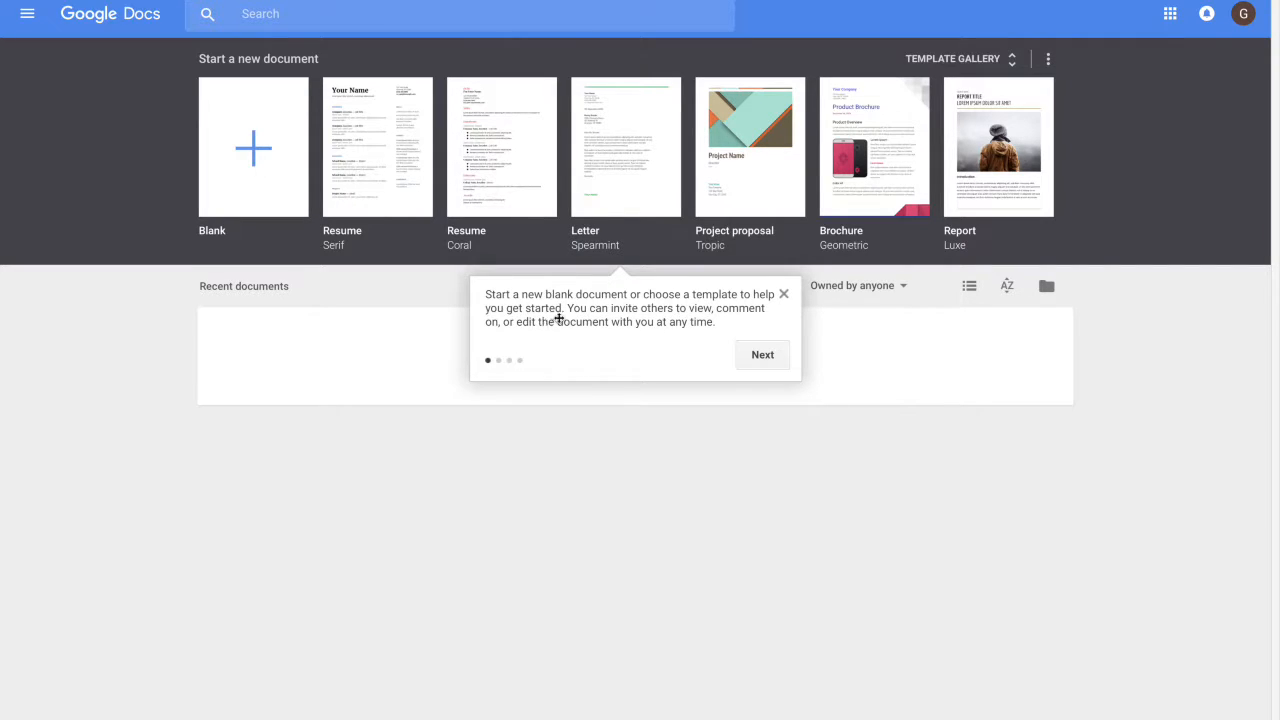
{"action": "left_click", "coordinate": [752, 355]}
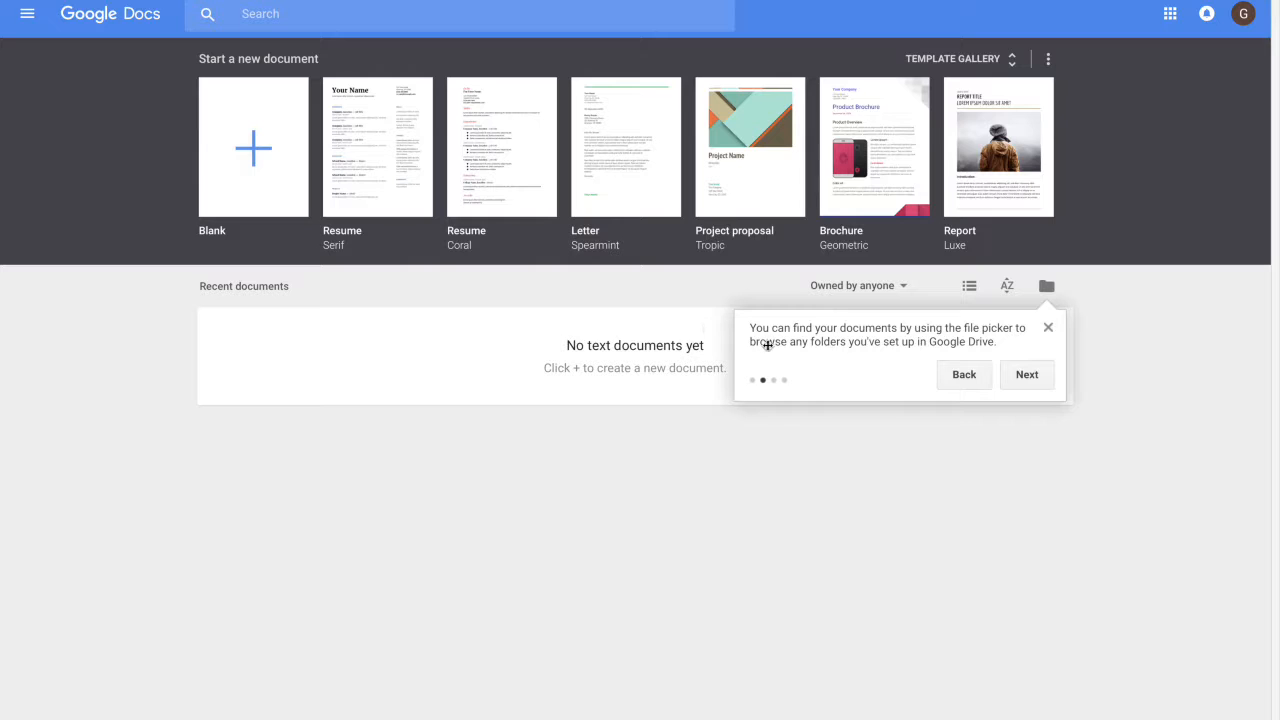
{"action": "left_click", "coordinate": [1027, 374]}
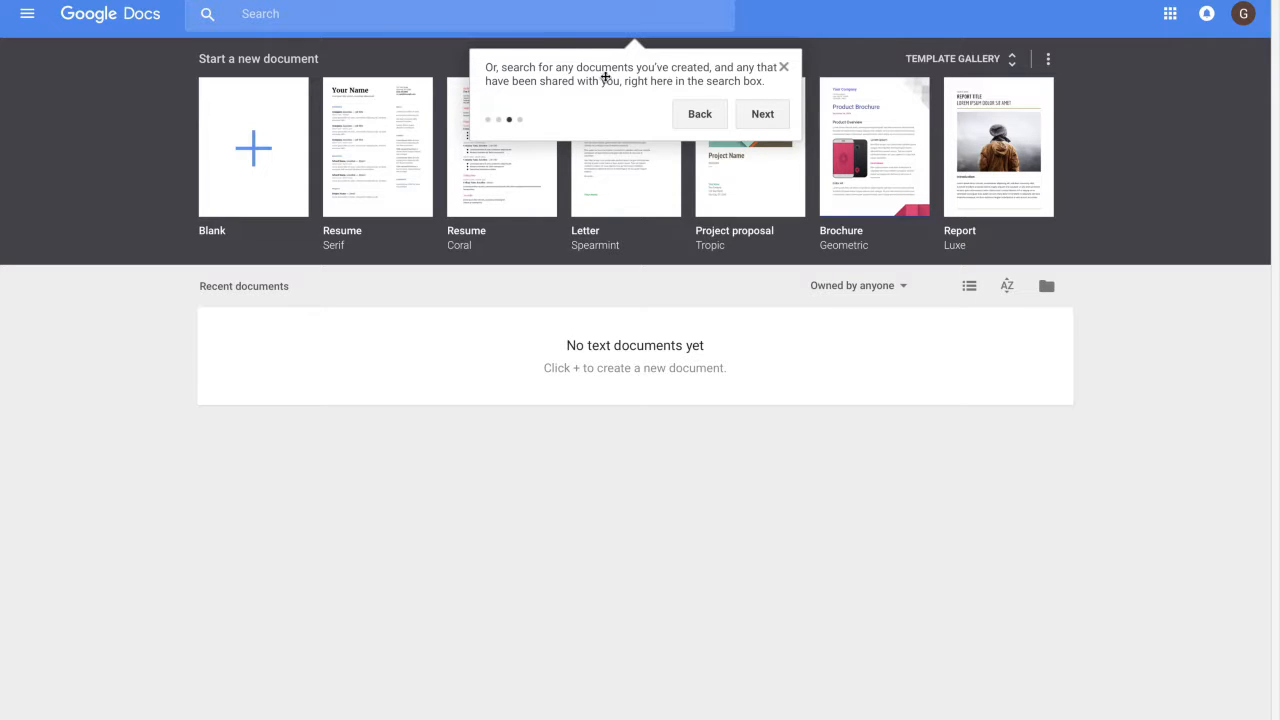
{"action": "left_click", "coordinate": [760, 116]}
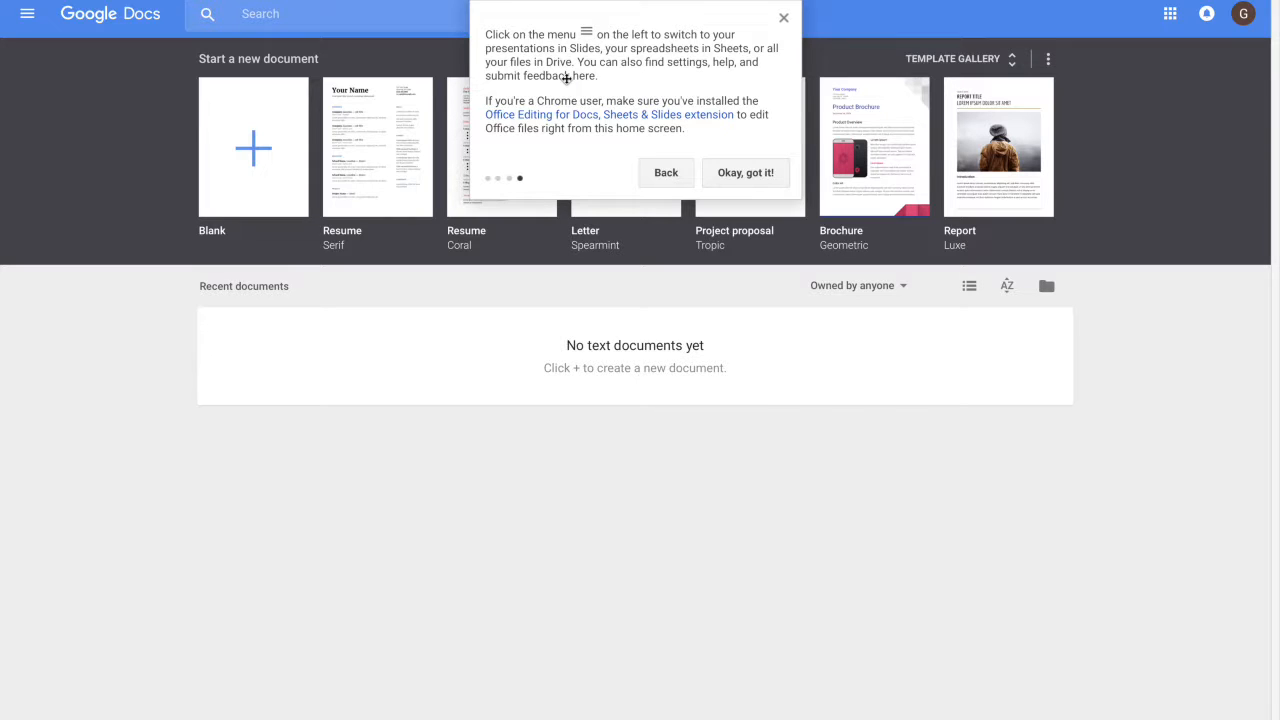
{"action": "left_click", "coordinate": [737, 173]}
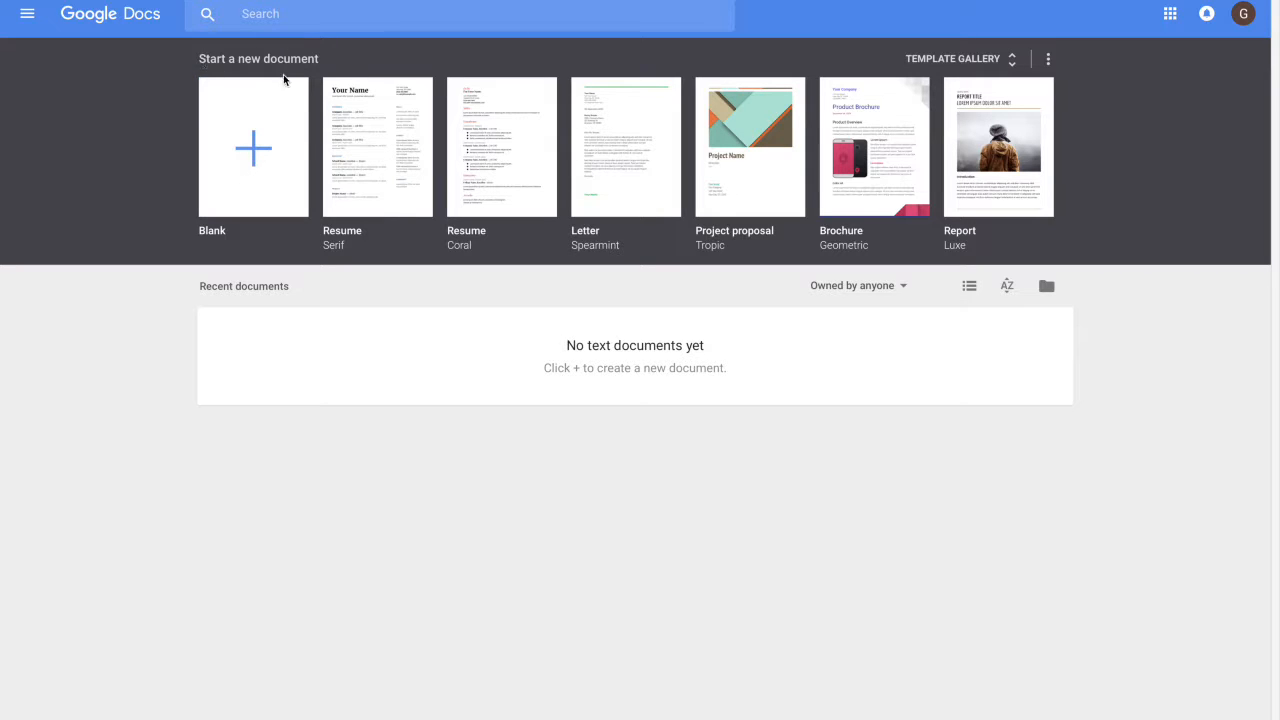
Step: Create a blank document and type the student's name and an 'English Composition' heading line
{"action": "left_click", "coordinate": [253, 155]}
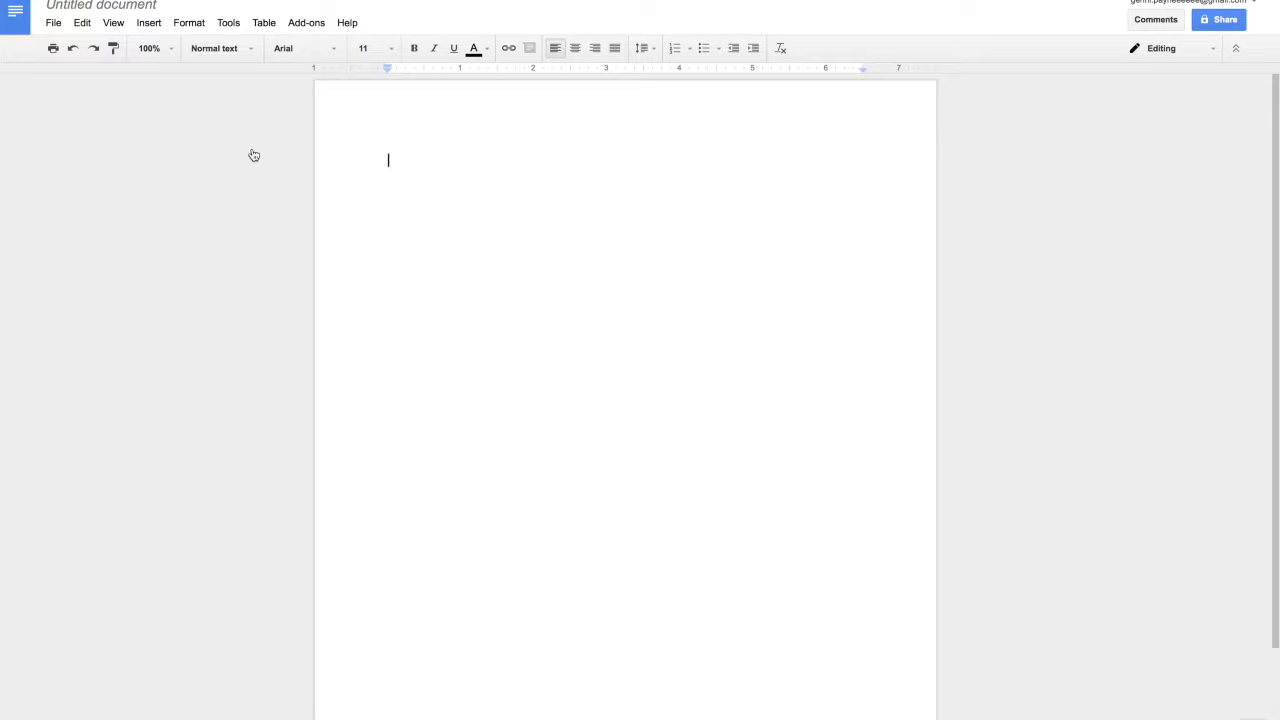
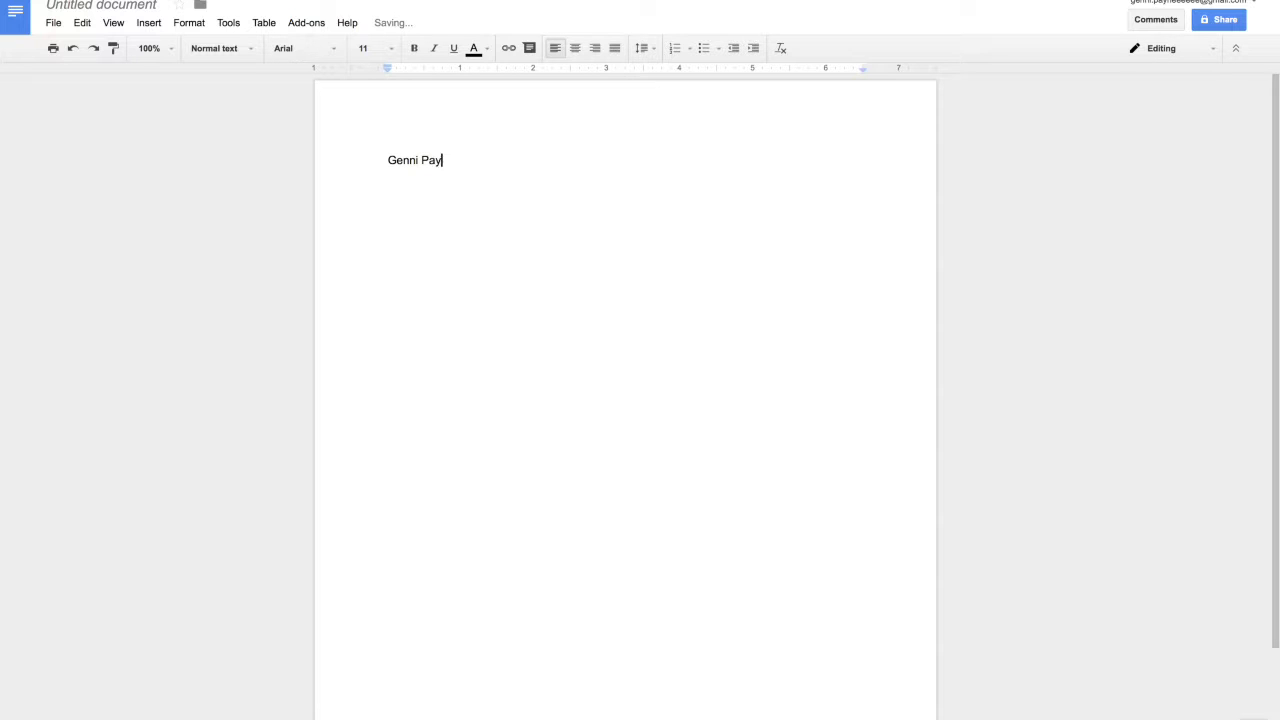
{"action": "key", "text": "Return"}
{"action": "type", "text": "English COmposition 1"}
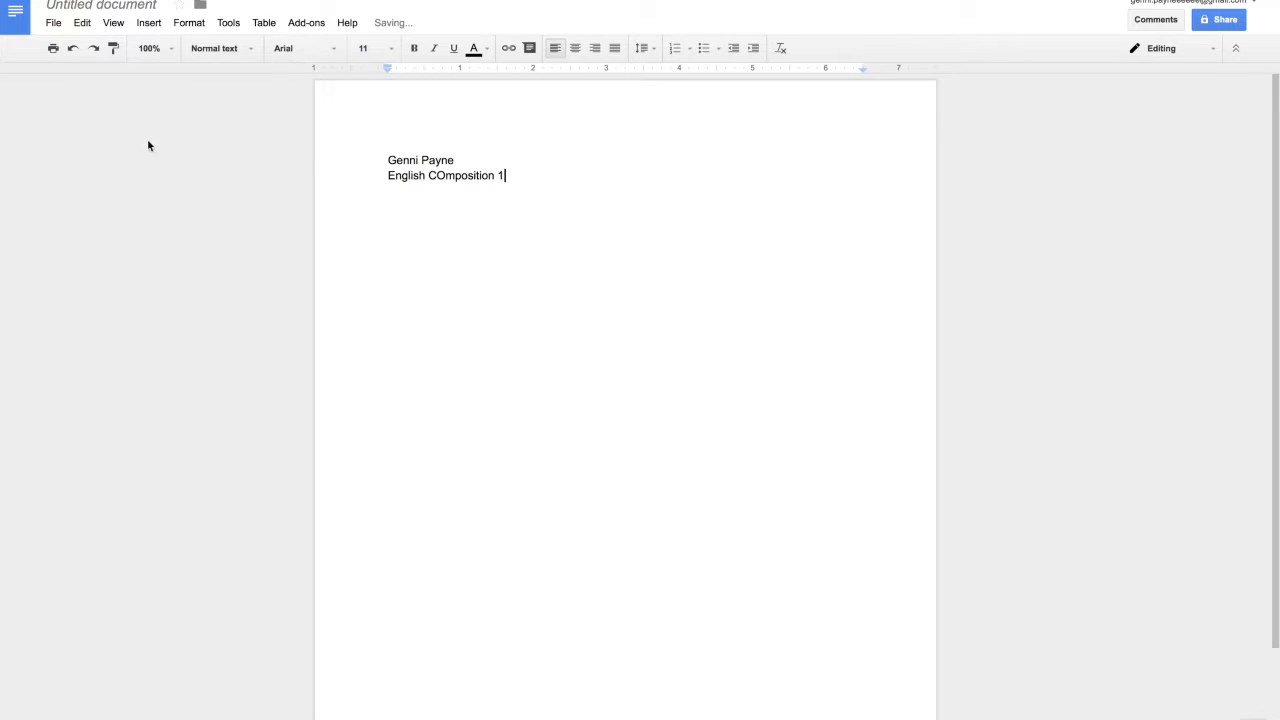
{"action": "left_click", "coordinate": [445, 176]}
{"action": "key", "text": "BackSpace"}
{"action": "type", "text": "o"}
{"action": "left_click", "coordinate": [522, 175]}
{"action": "key", "text": "Return"}
Step: Add 'The Great Gatsby Essay', a blank line, and the title 'The Great Gatsby by F Scott Fitzgerald'
{"action": "type", "text": "The Great Gas"}
{"action": "key", "text": "BackSpace"}
{"action": "type", "text": "tsby Essay"}
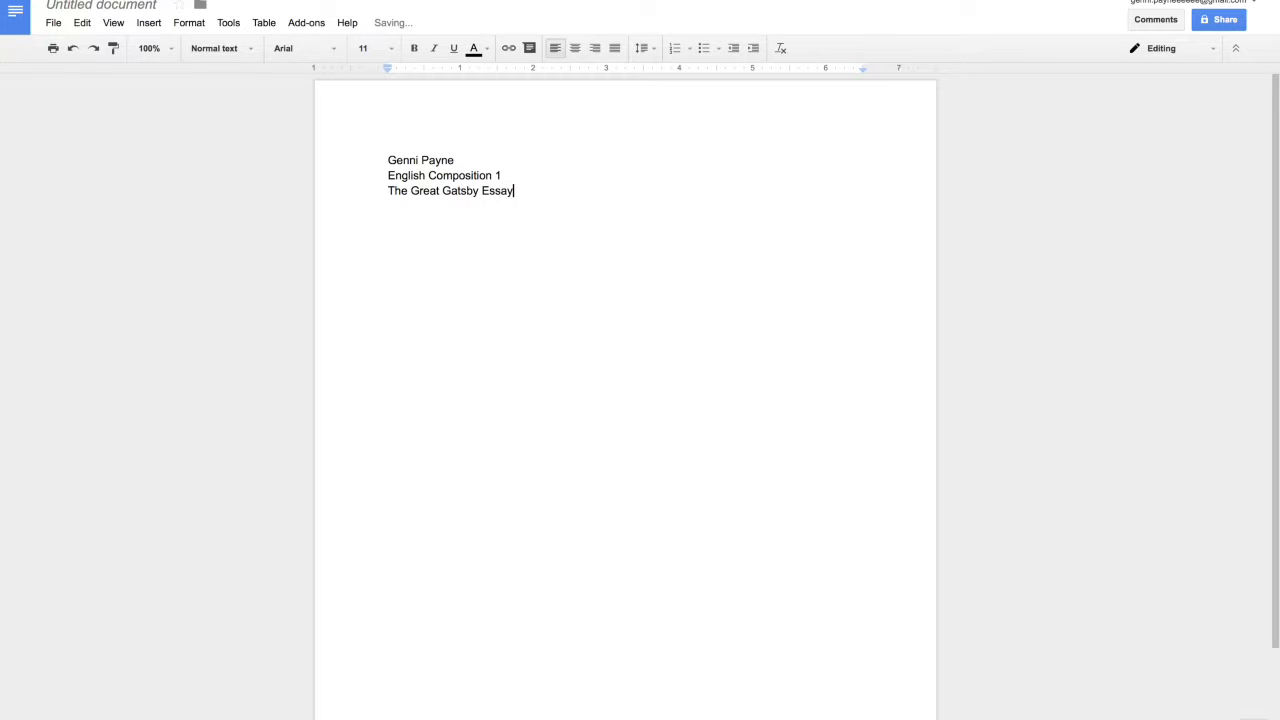
{"action": "key", "text": "Return"}
{"action": "key", "text": "Return"}
{"action": "type", "text": "The Great Gatsby by F Sc"}
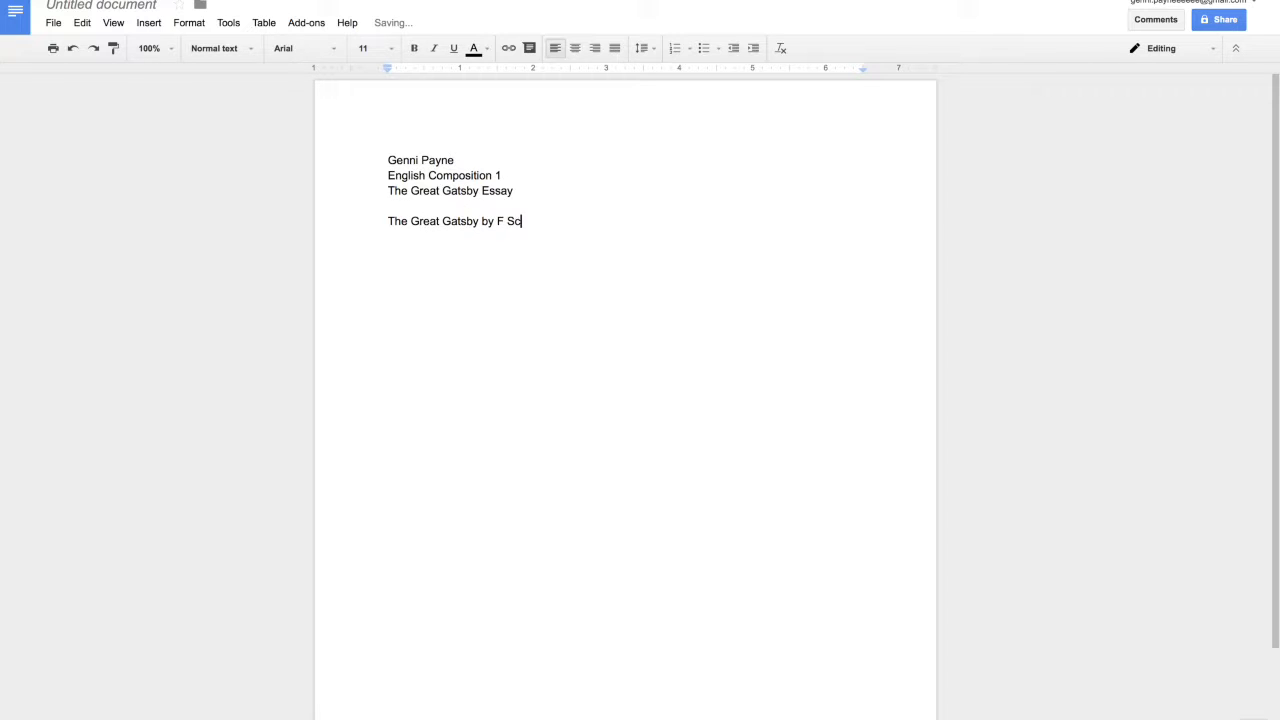
{"action": "type", "text": "ott Fitzgerald"}
Step: Select the title line, try left, center, right and justify alignment, and settle on centred
{"action": "left_click", "coordinate": [601, 222]}
{"action": "left_click_drag", "start_coordinate": [602, 223], "coordinate": [382, 233]}
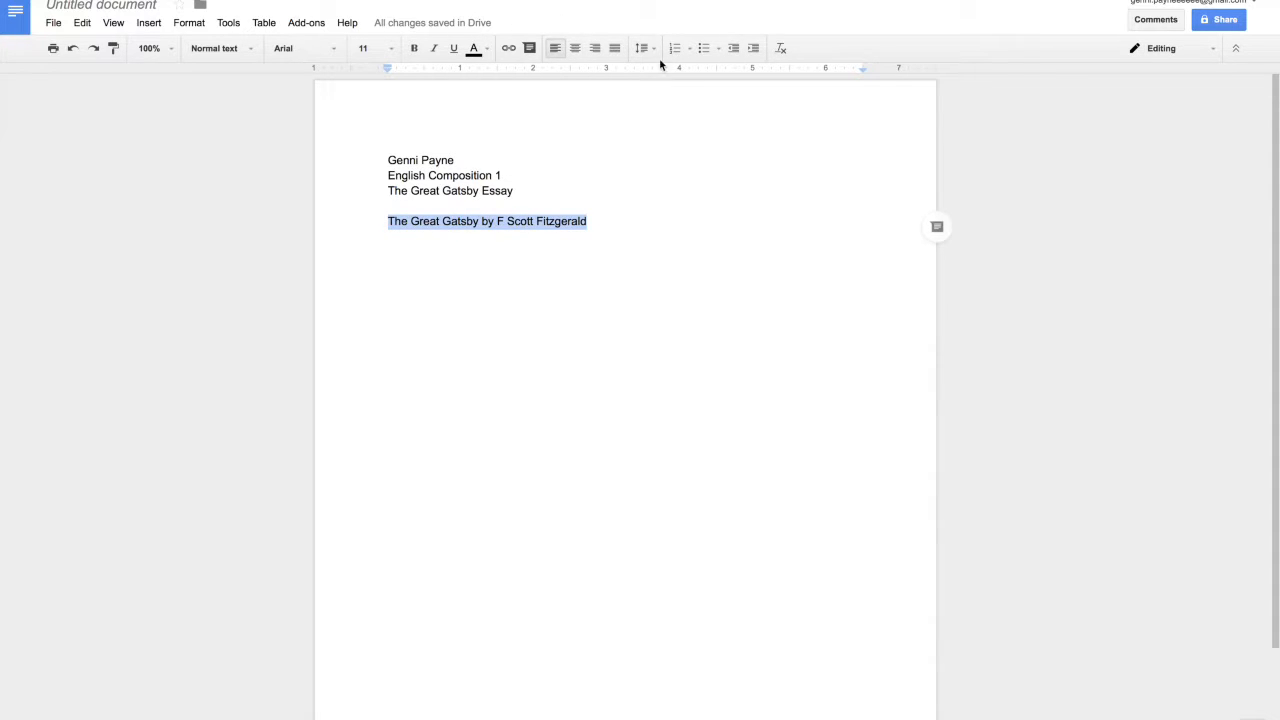
{"action": "left_click", "coordinate": [556, 56]}
{"action": "left_click", "coordinate": [577, 50]}
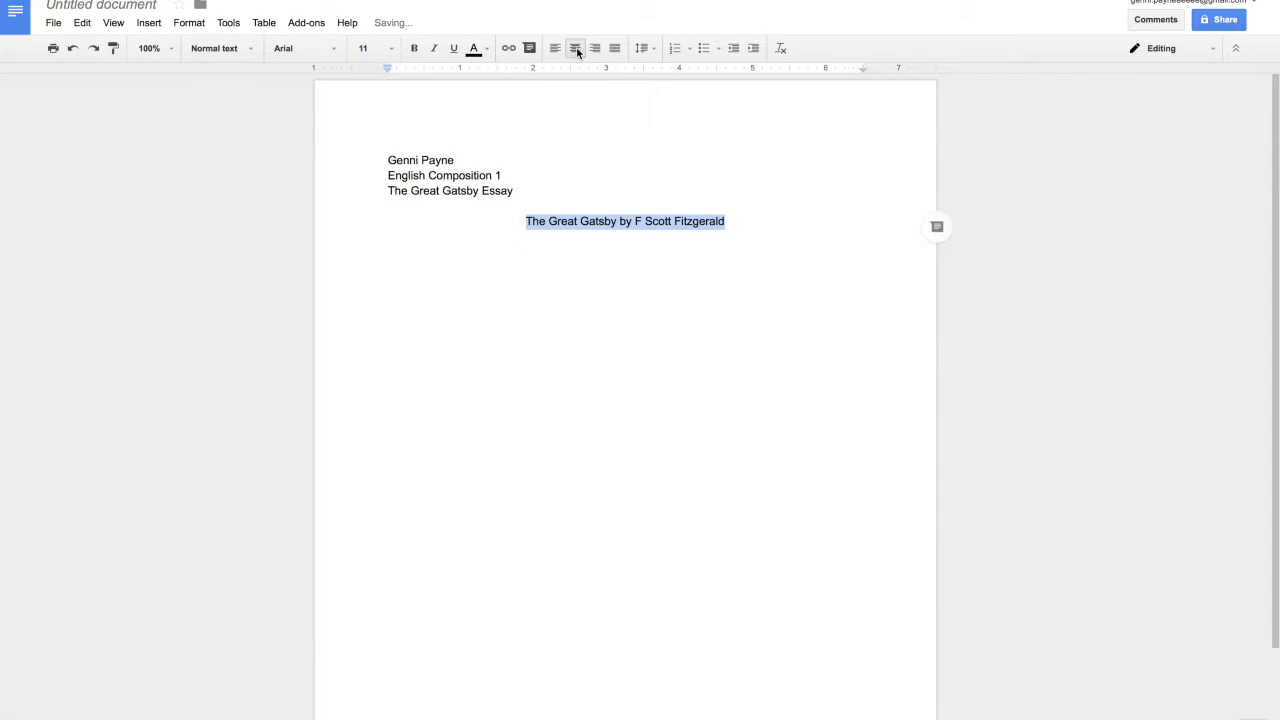
{"action": "left_click", "coordinate": [596, 49]}
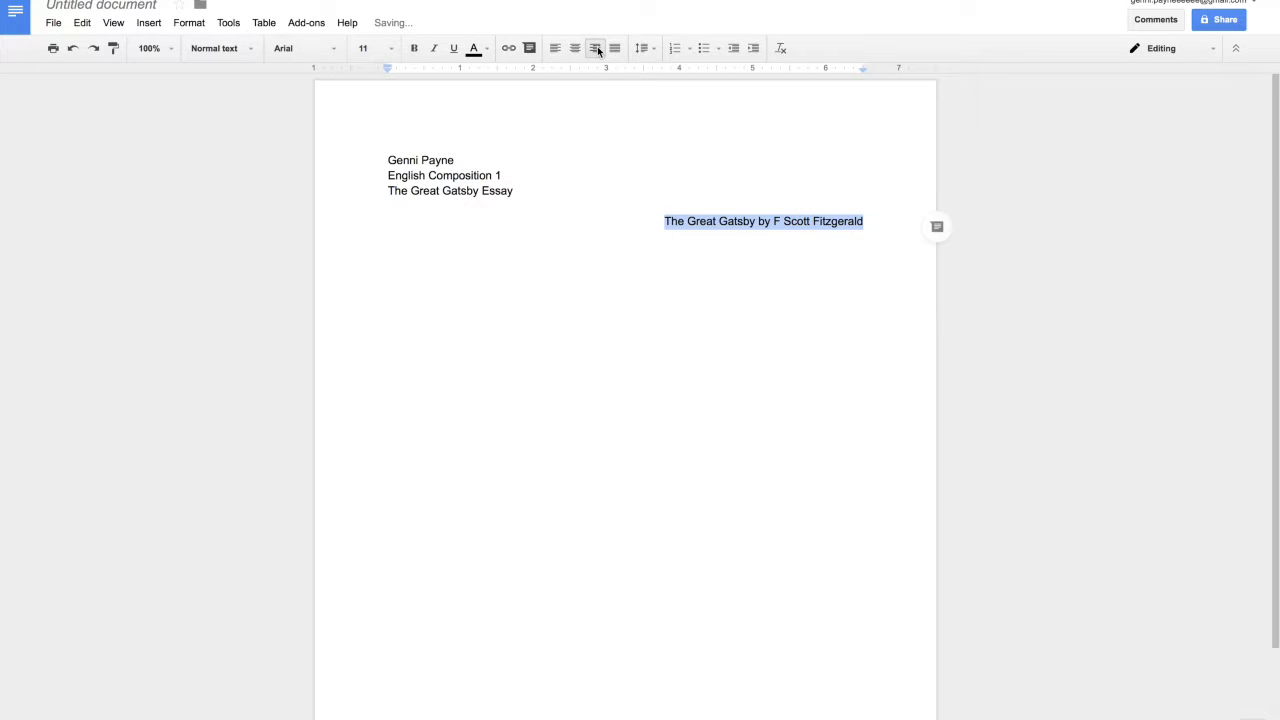
{"action": "left_click", "coordinate": [616, 48]}
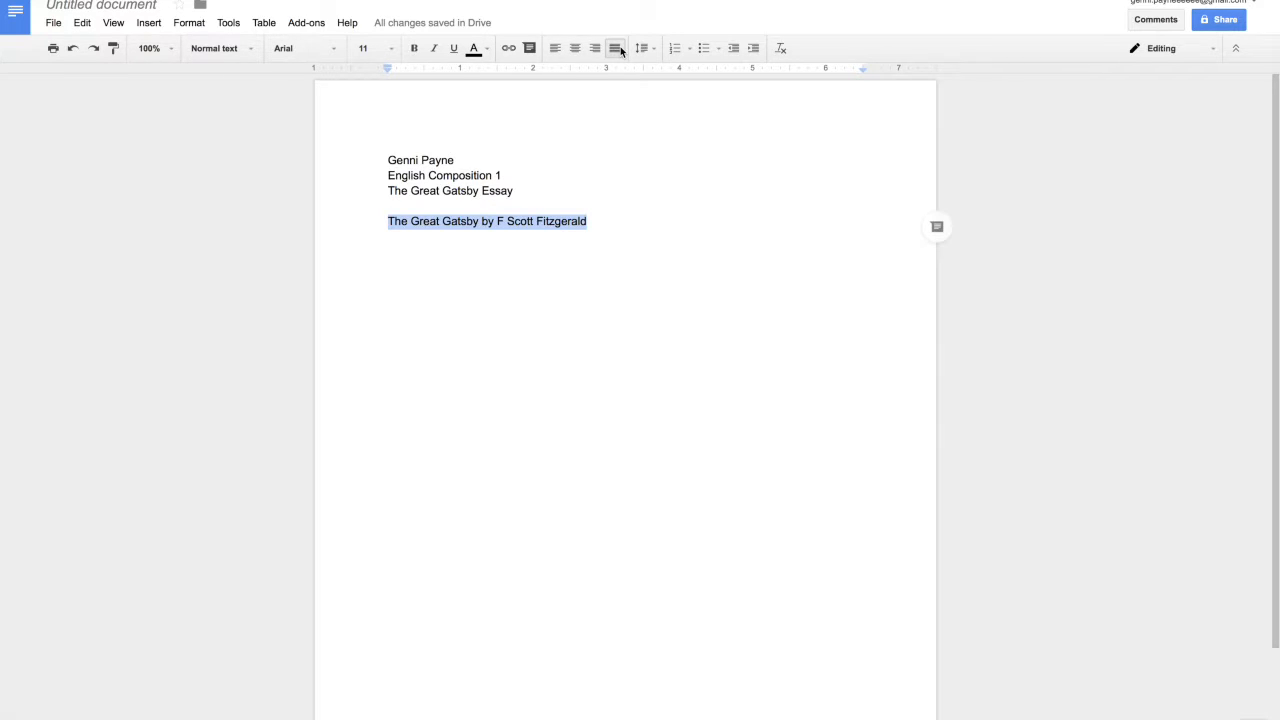
{"action": "left_click", "coordinate": [574, 49]}
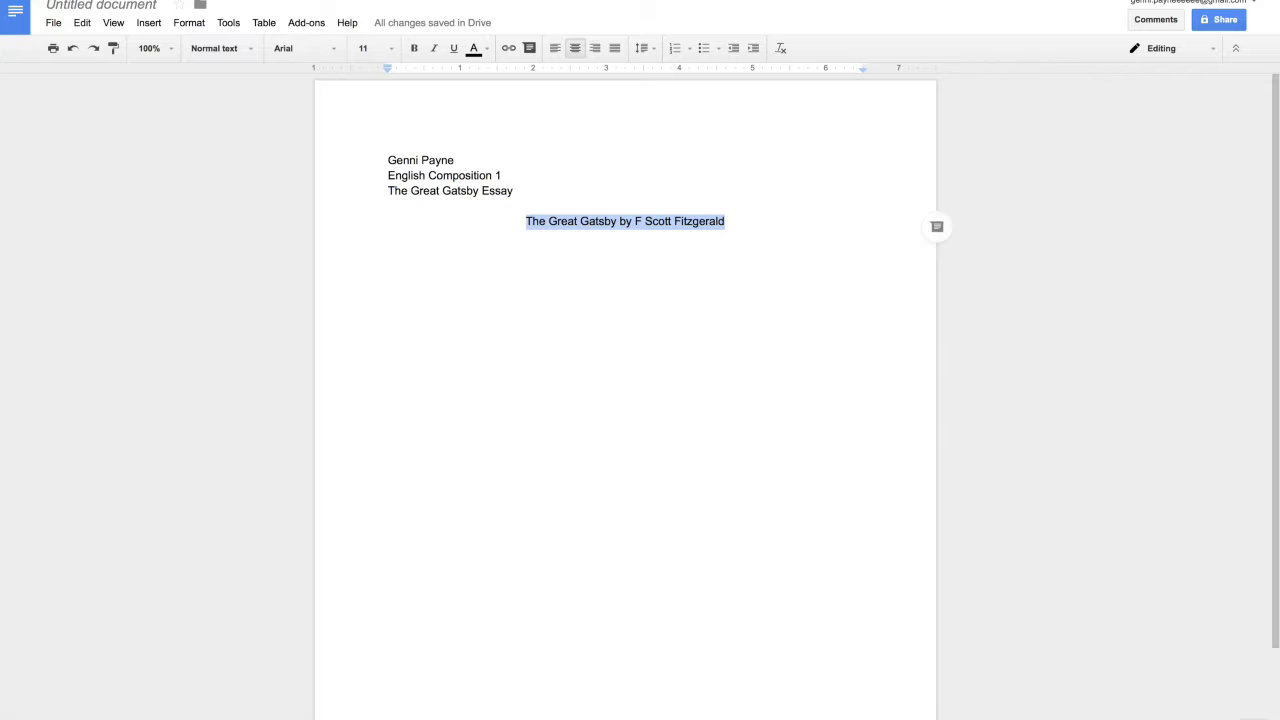
Step: Make the title 18 pt and add a new left-aligned, tab-indented line beneath it
{"action": "left_click", "coordinate": [394, 49]}
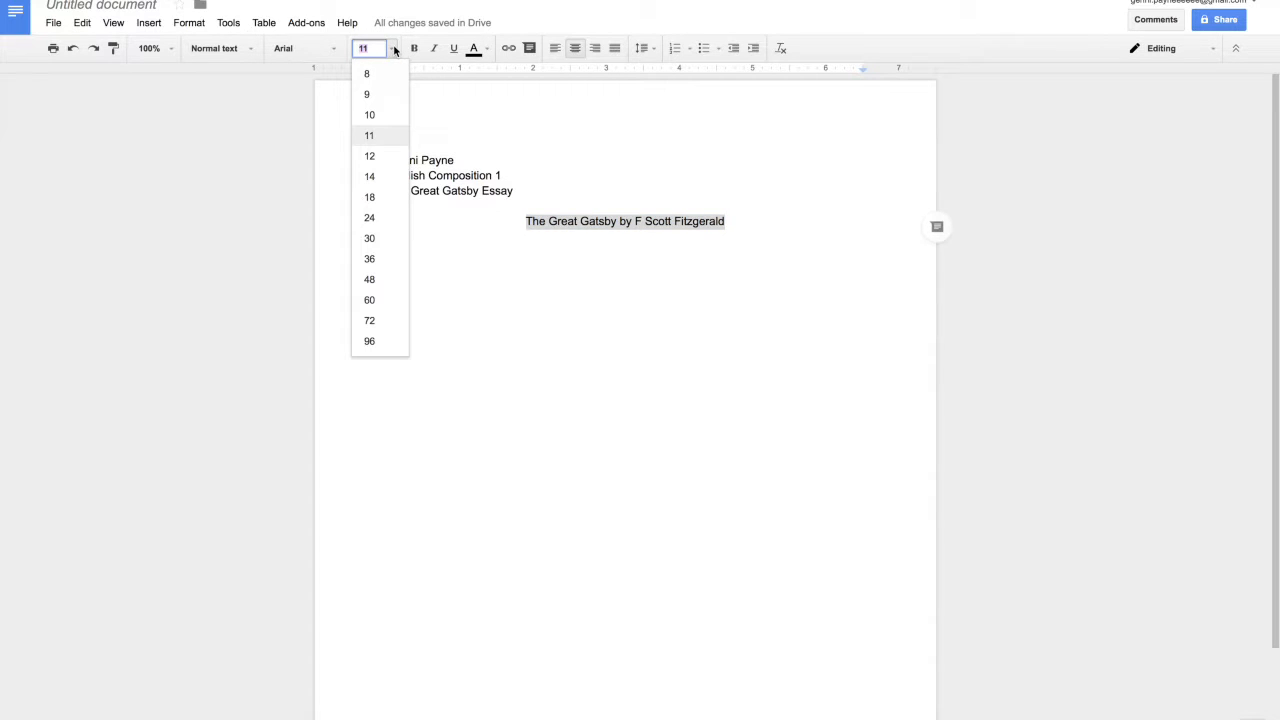
{"action": "left_click", "coordinate": [383, 197]}
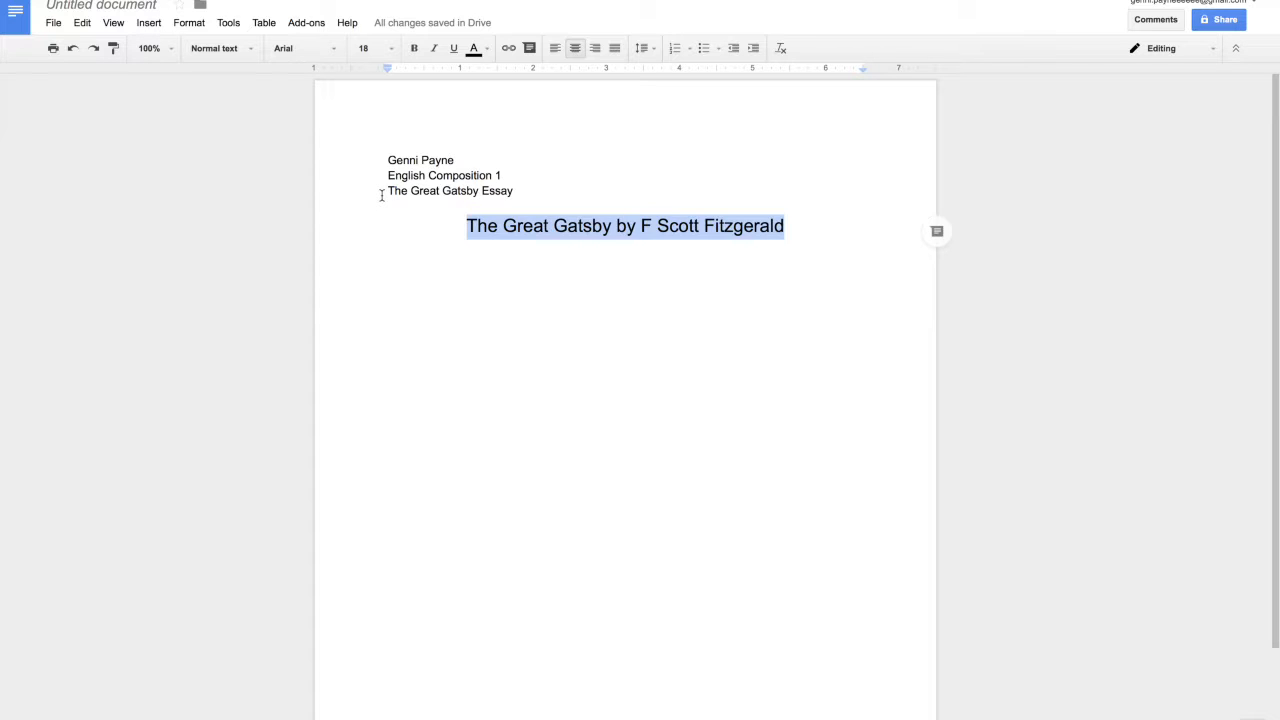
{"action": "left_click", "coordinate": [800, 226]}
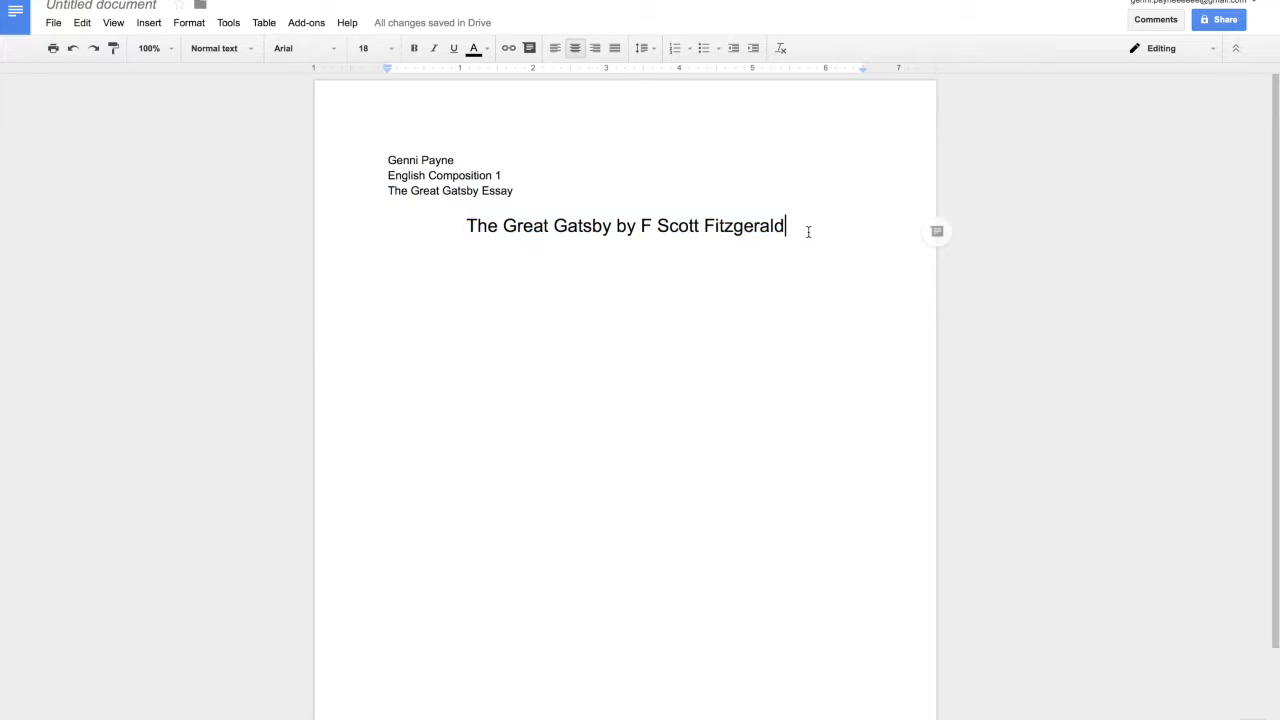
{"action": "key", "text": "Return"}
{"action": "key", "text": "Return"}
{"action": "left_click", "coordinate": [556, 50]}
{"action": "key", "text": "Tab"}
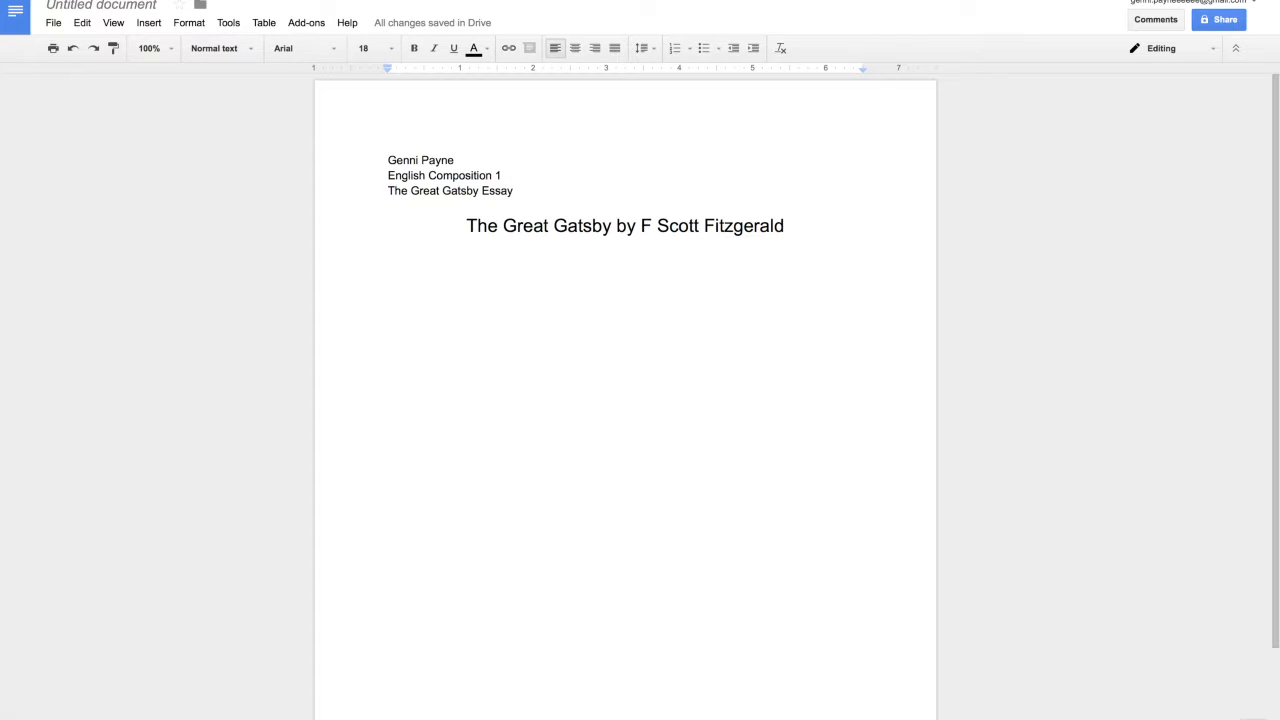
Step: Set the body to 12 pt and type the opening paragraph about The Great Gatsby's significant themes
{"action": "type", "text": "The G"}
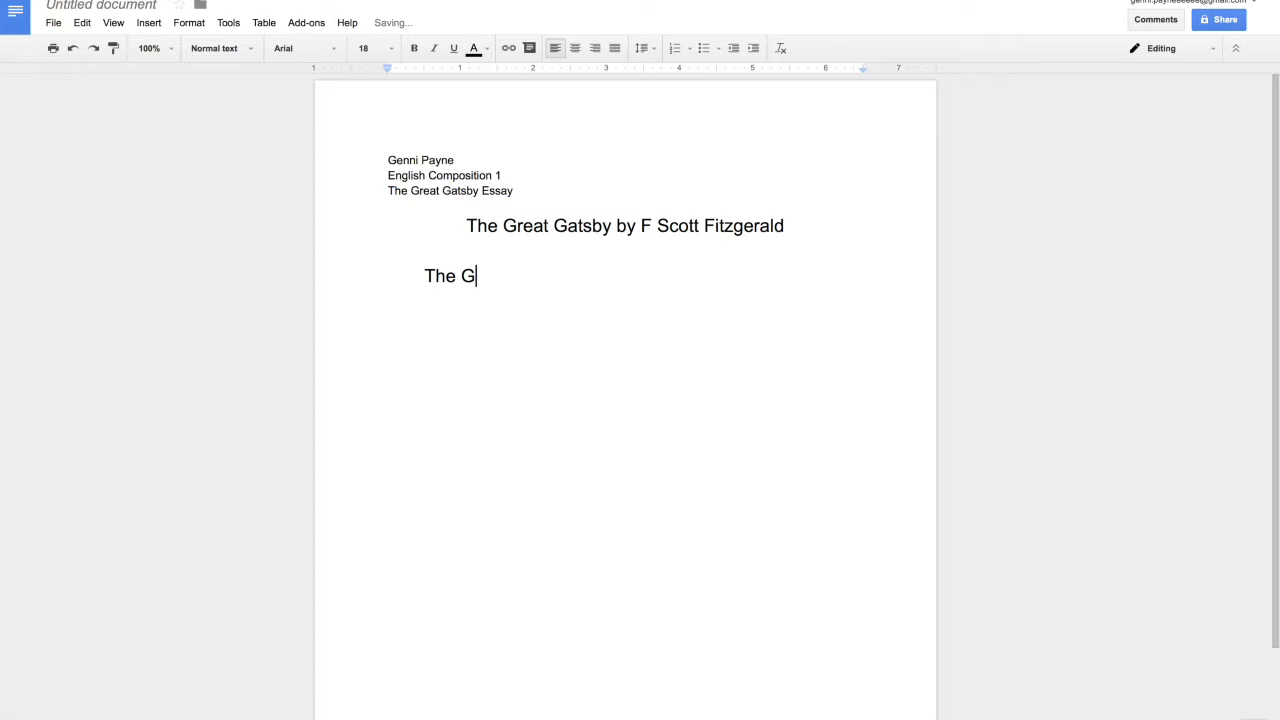
{"action": "key", "text": "BackSpace"}
{"action": "key", "text": "BackSpace"}
{"action": "key", "text": "BackSpace"}
{"action": "key", "text": "BackSpace"}
{"action": "key", "text": "BackSpace"}
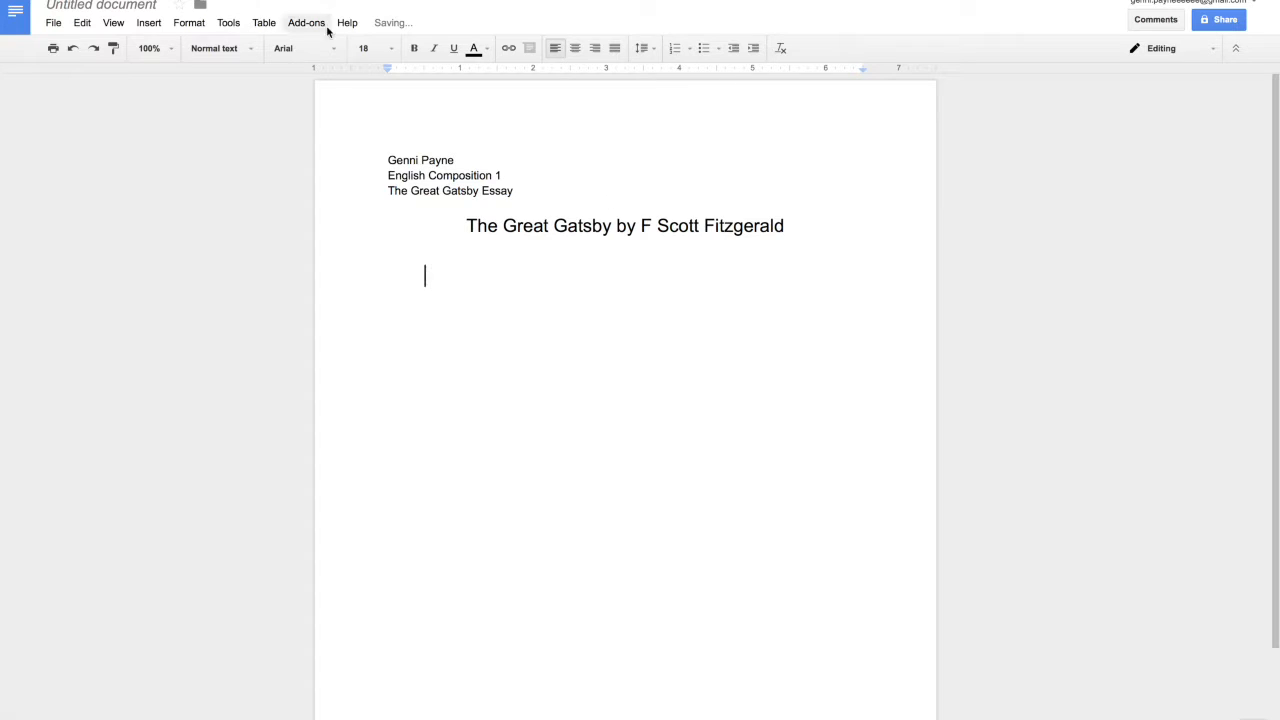
{"action": "left_click", "coordinate": [396, 50]}
{"action": "left_click", "coordinate": [392, 155]}
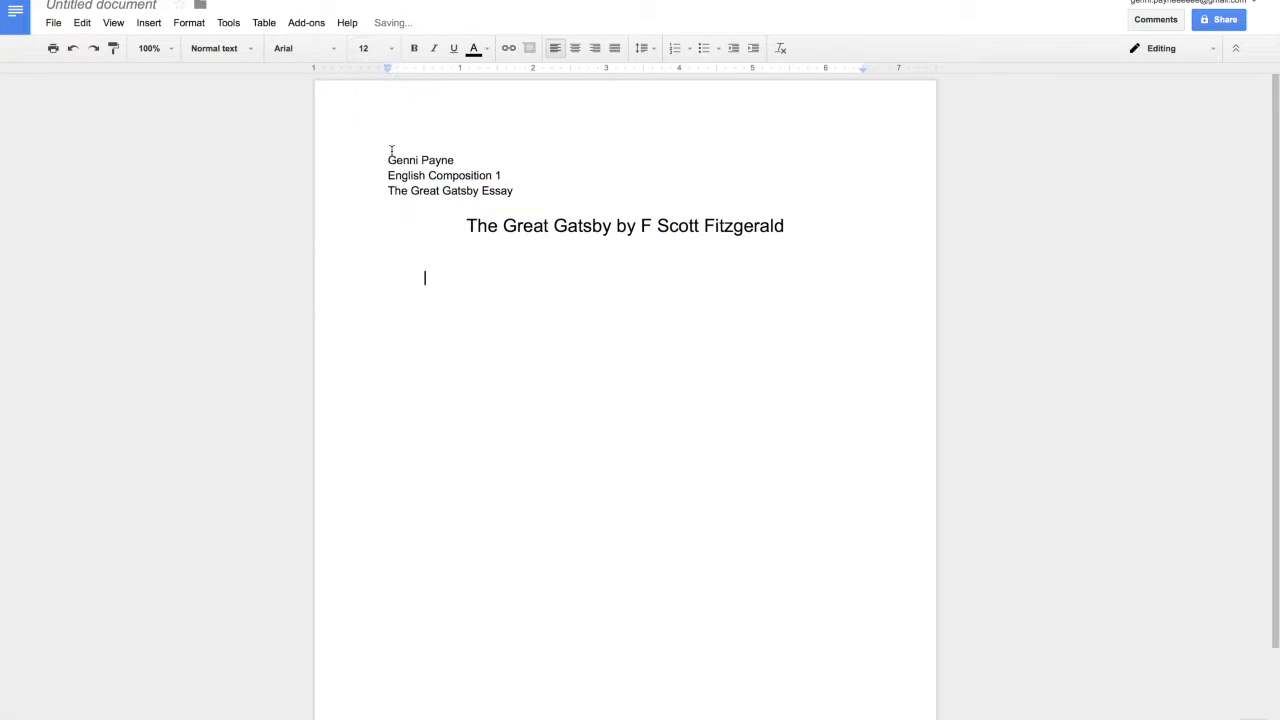
{"action": "type", "text": "The Great Gatsby"}
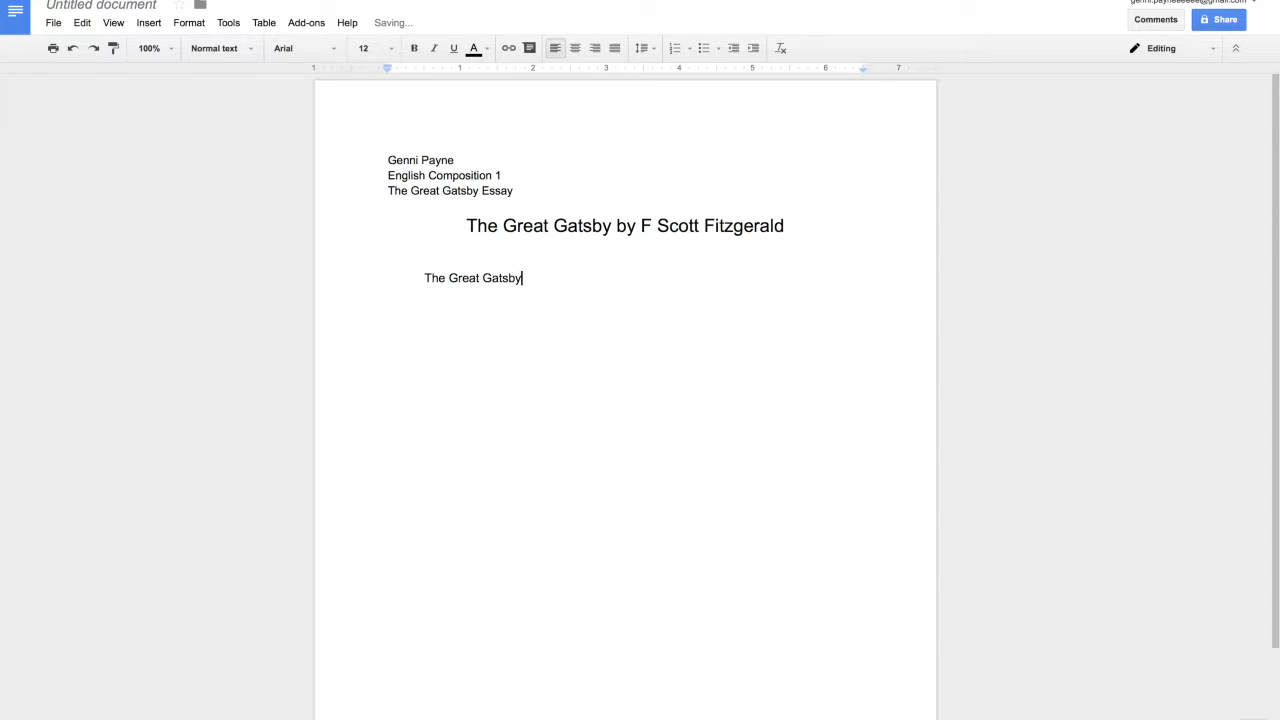
{"action": "type", "text": " by F Scott Fitxgerald was a"}
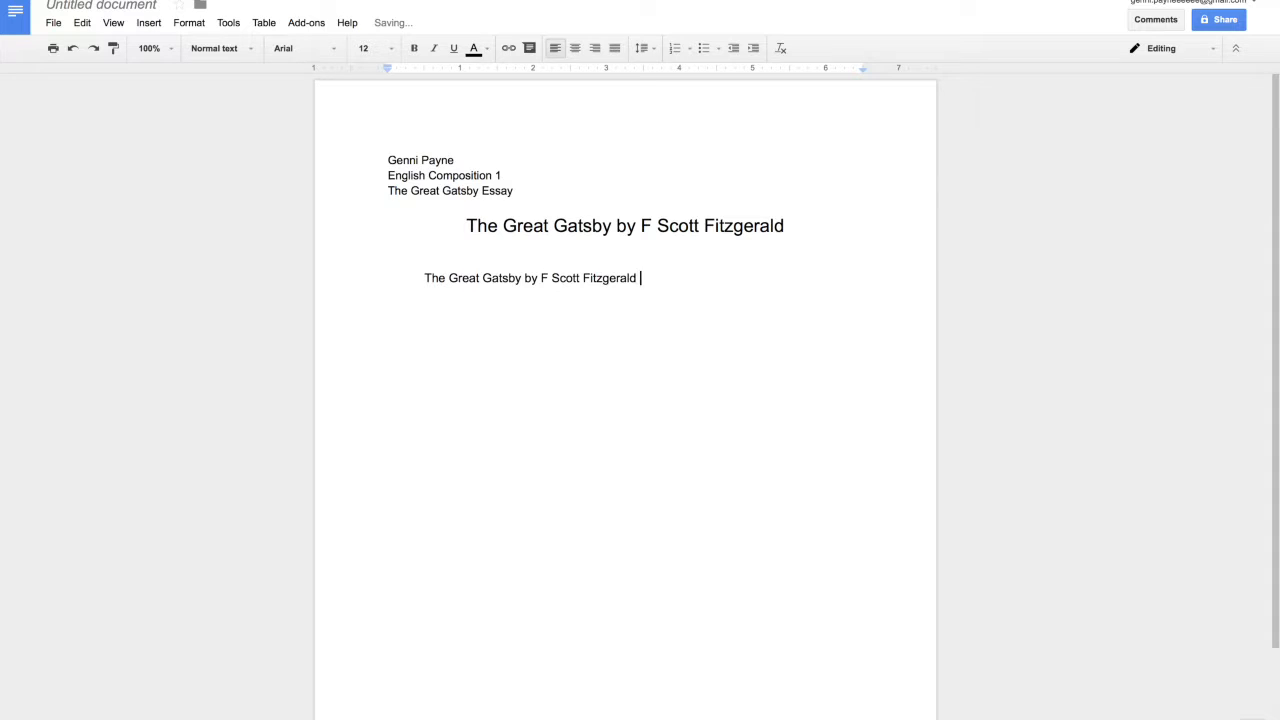
{"action": "type", "text": "ook with signif"}
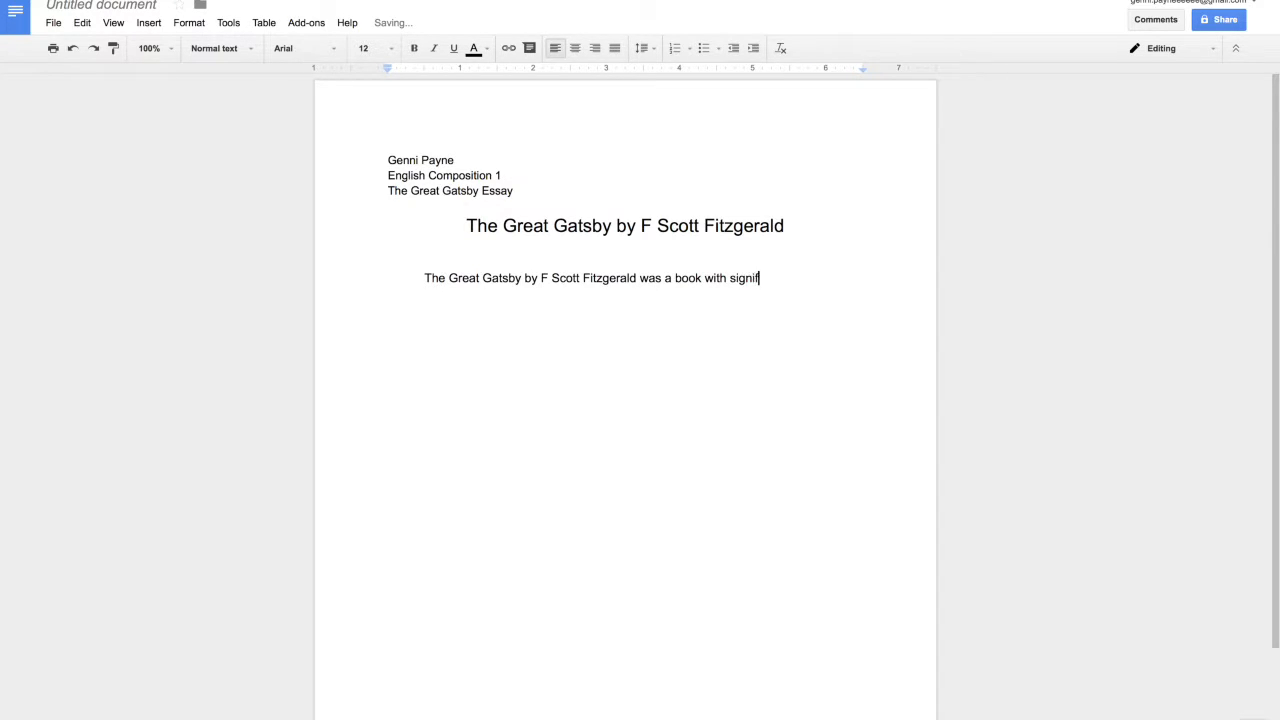
{"action": "type", "text": "icant themes"}
{"action": "key", "text": "BackSpace"}
{"action": "key", "text": "BackSpace"}
{"action": "key", "text": "BackSpace"}
{"action": "type", "text": "mes. Do not ask me "}
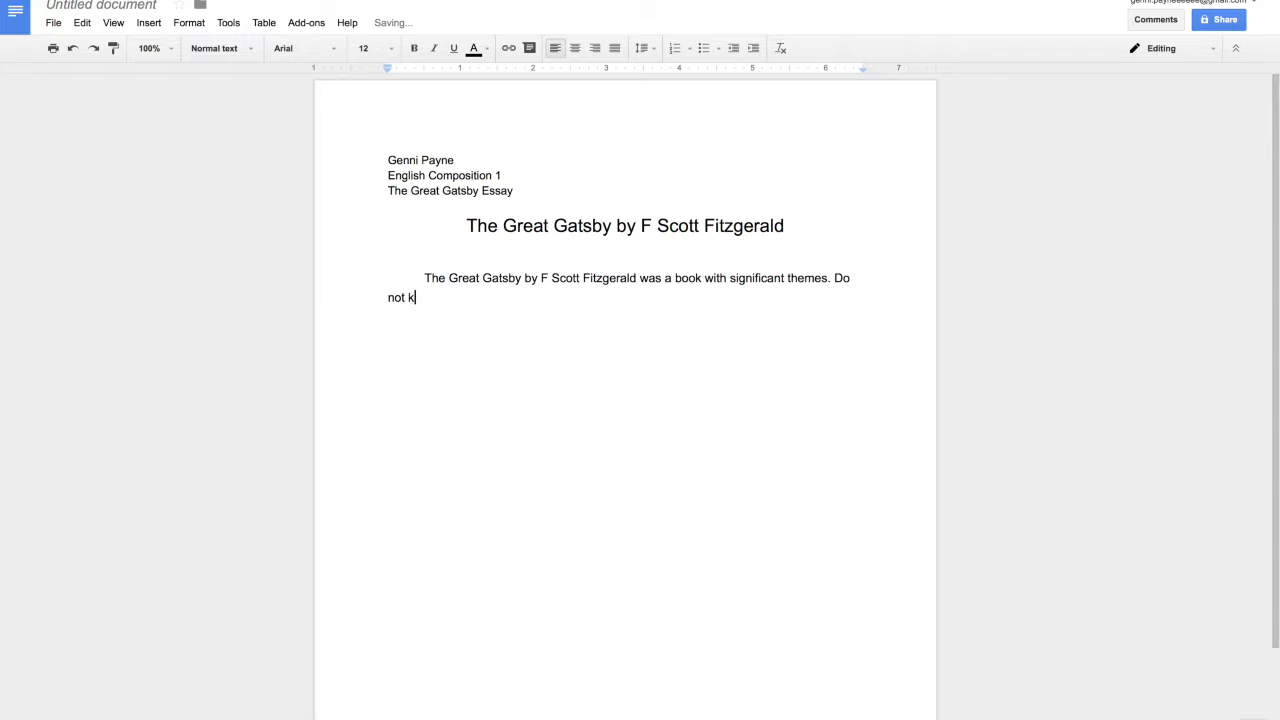
{"action": "type", "text": "what those are b"}
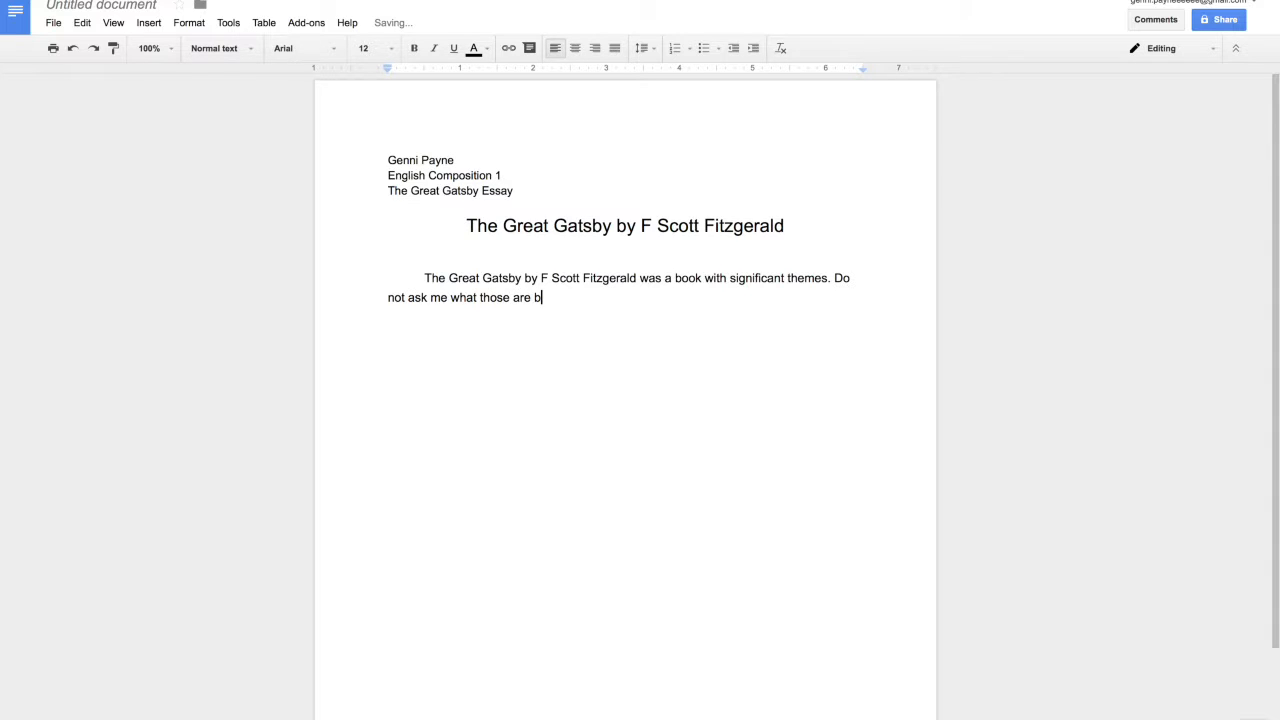
{"action": "type", "text": "ecause I have never read this book."}
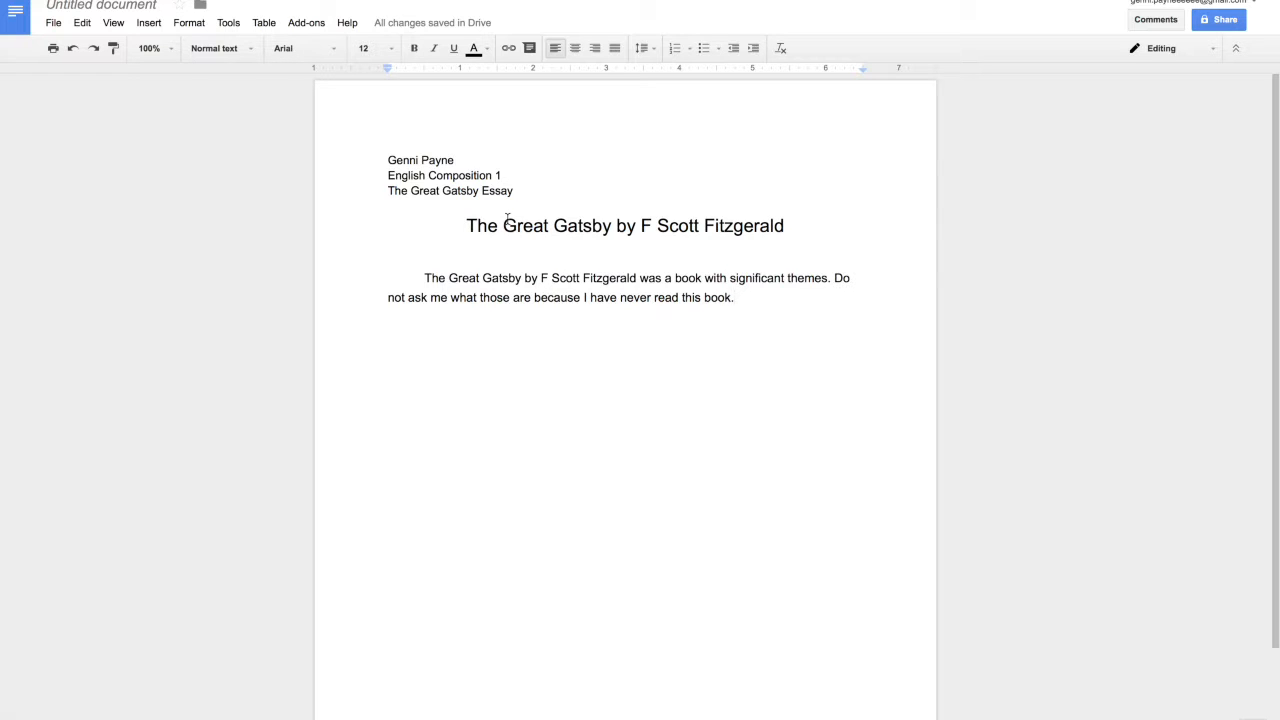
Step: Select 'The Great Gatsby by F Scott Fitzgerald' and apply bold to it
{"action": "left_click_drag", "start_coordinate": [800, 224], "coordinate": [440, 236]}
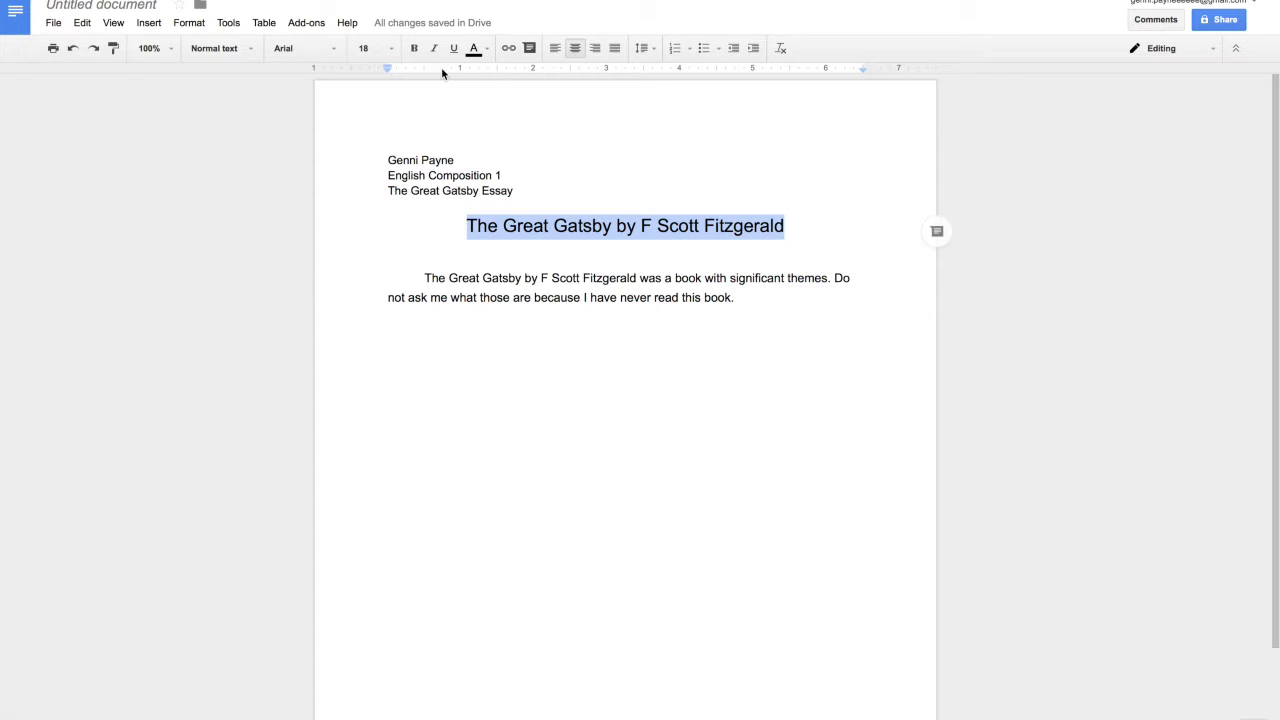
{"action": "left_click", "coordinate": [415, 50]}
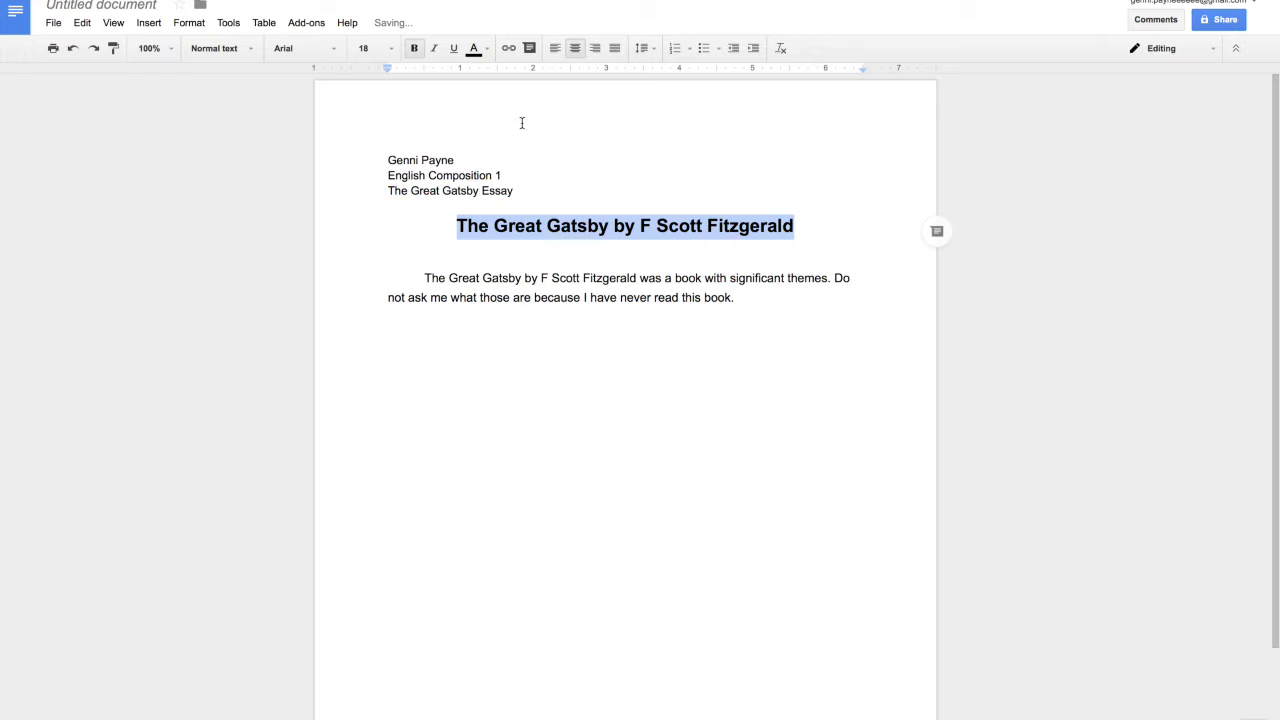
{"action": "left_click", "coordinate": [415, 50]}
{"action": "left_click", "coordinate": [415, 50]}
Step: Italicize 'The Great Gatsby' in the body paragraph and in the title
{"action": "left_click", "coordinate": [468, 278]}
{"action": "left_click_drag", "start_coordinate": [522, 278], "coordinate": [423, 280]}
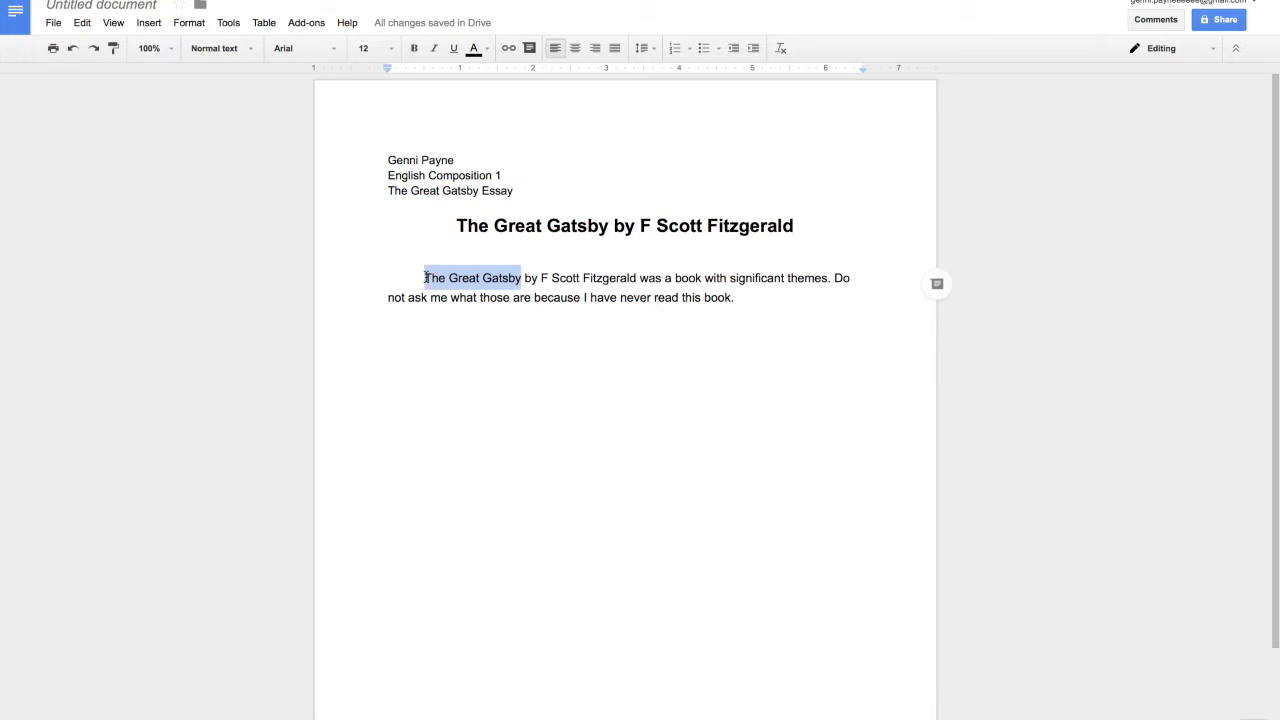
{"action": "left_click", "coordinate": [435, 49]}
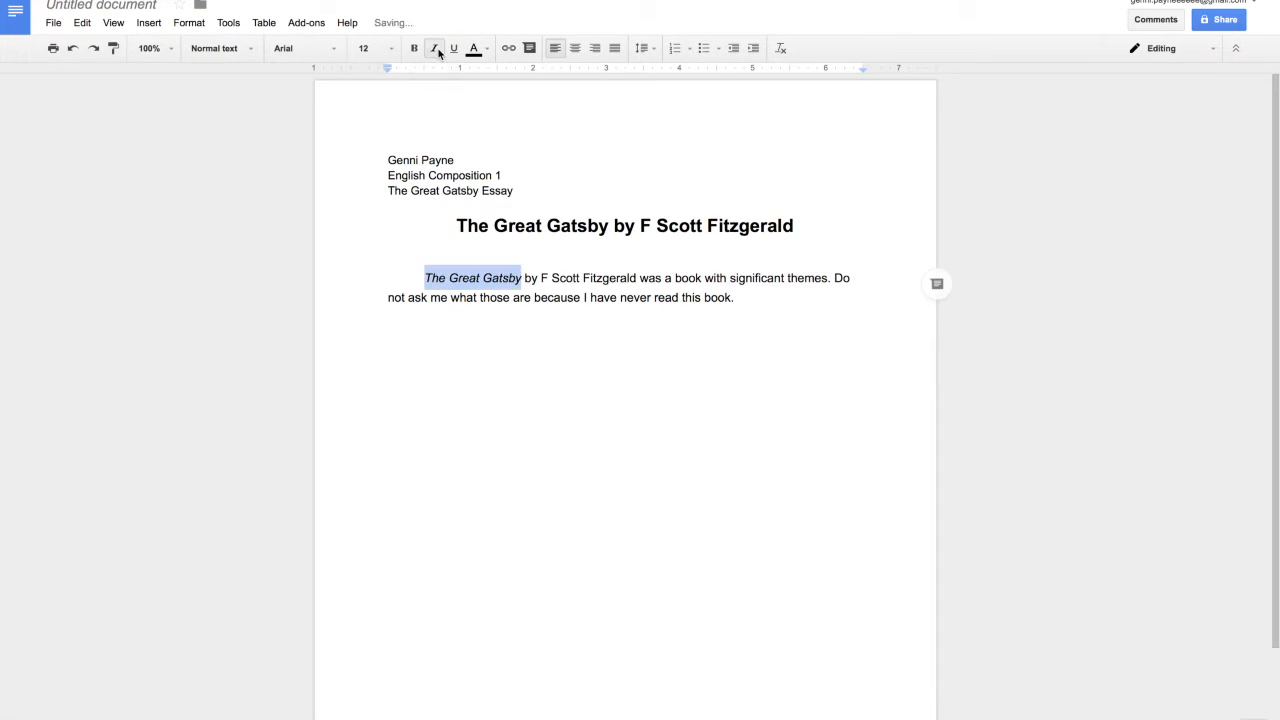
{"action": "left_click", "coordinate": [488, 309]}
{"action": "left_click_drag", "start_coordinate": [609, 226], "coordinate": [450, 226]}
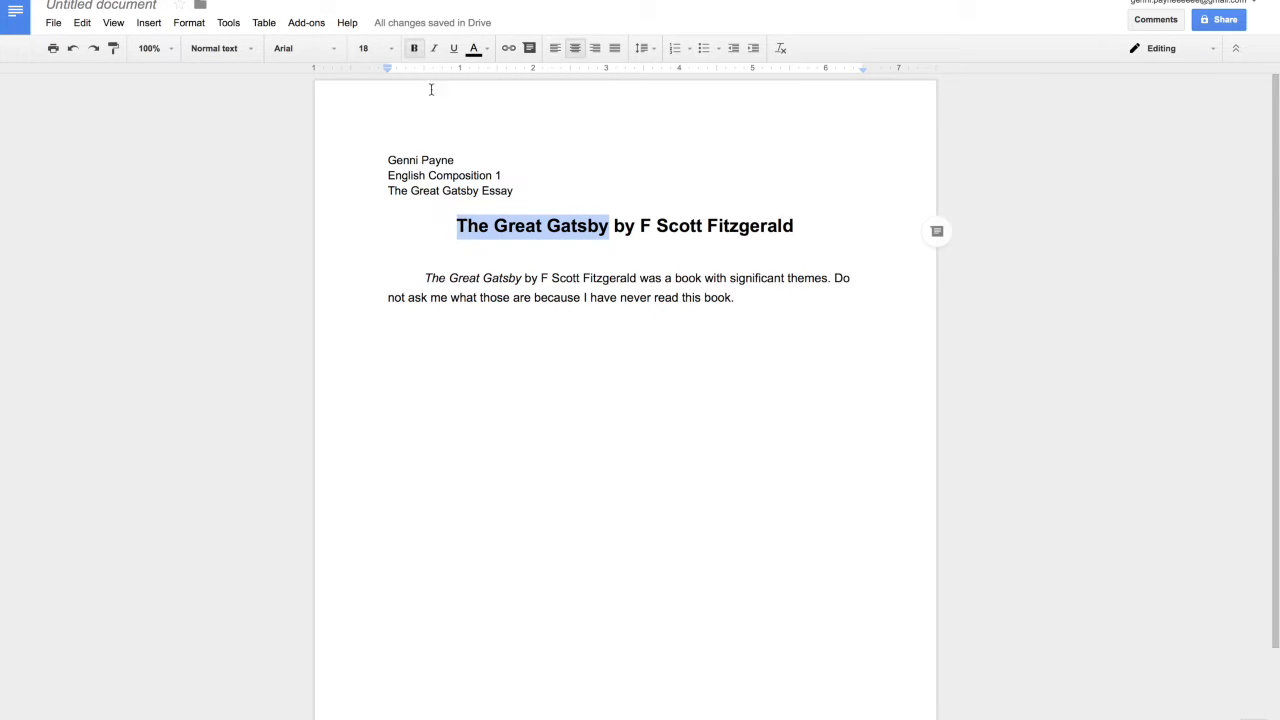
{"action": "left_click", "coordinate": [436, 49]}
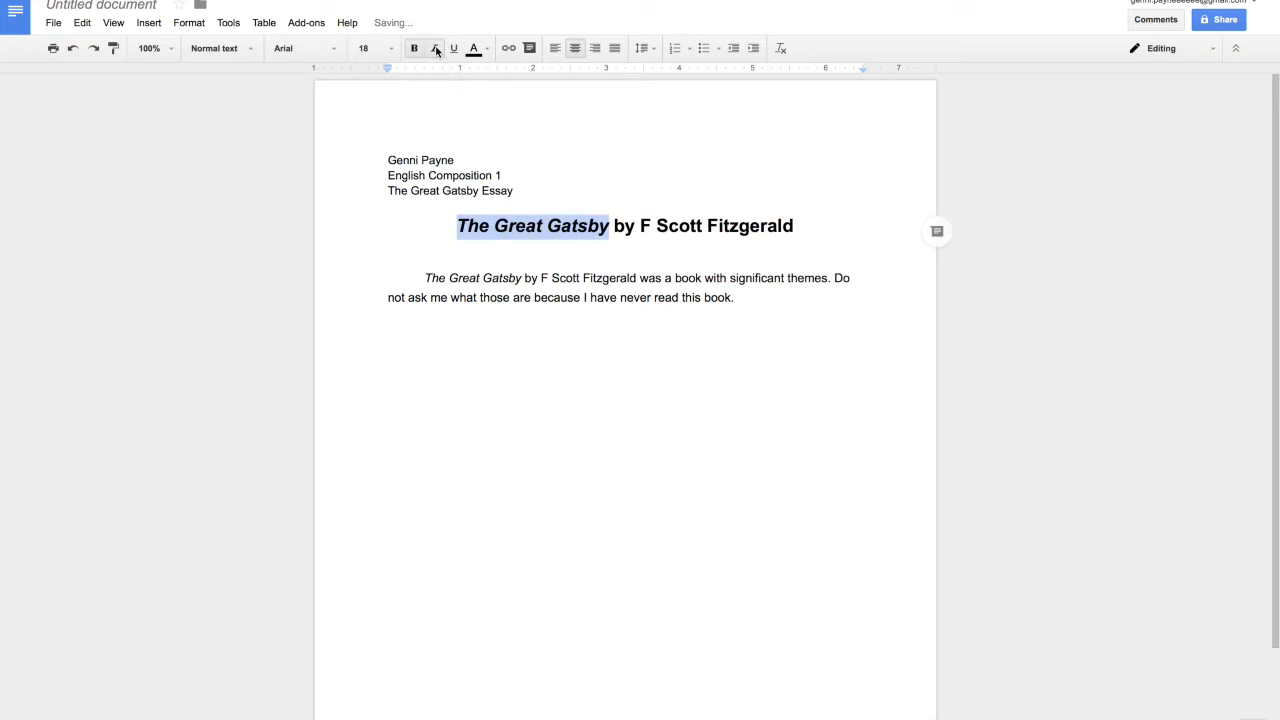
{"action": "left_click", "coordinate": [663, 294]}
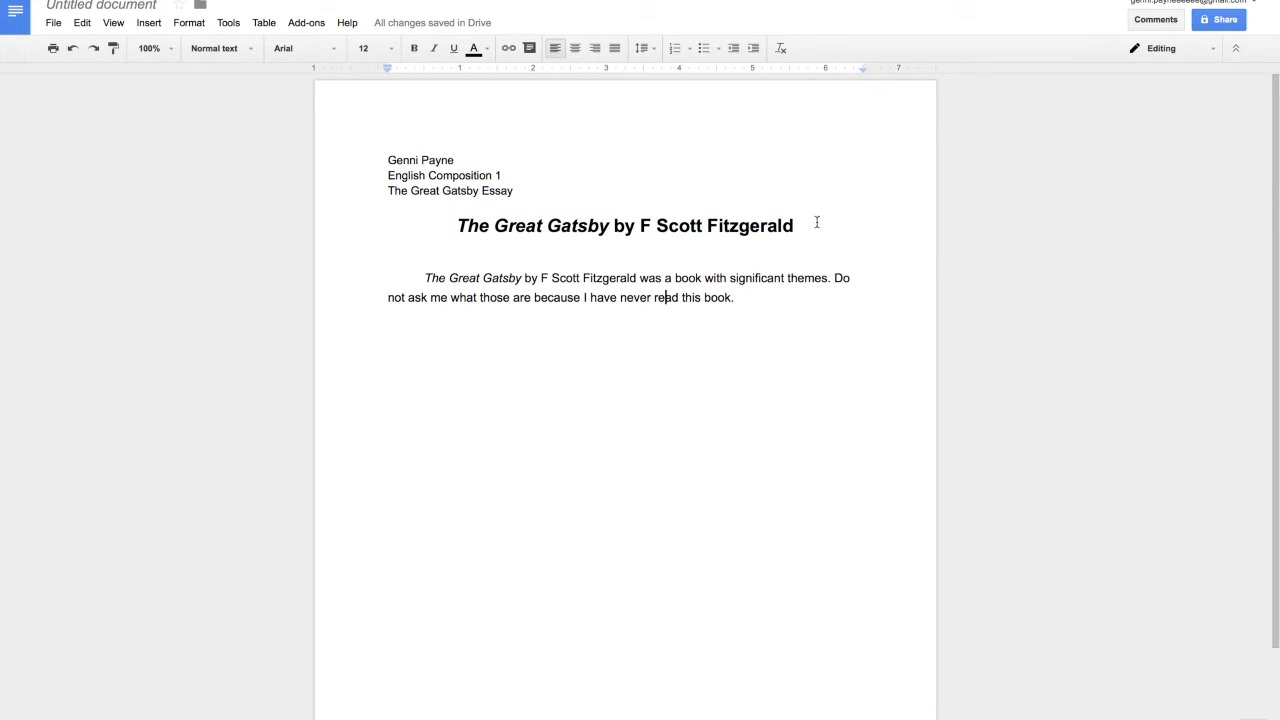
Step: Underline the entire title line
{"action": "left_click_drag", "start_coordinate": [792, 225], "coordinate": [449, 226]}
{"action": "left_click", "coordinate": [453, 49]}
{"action": "left_click_drag", "start_coordinate": [774, 286], "coordinate": [775, 290]}
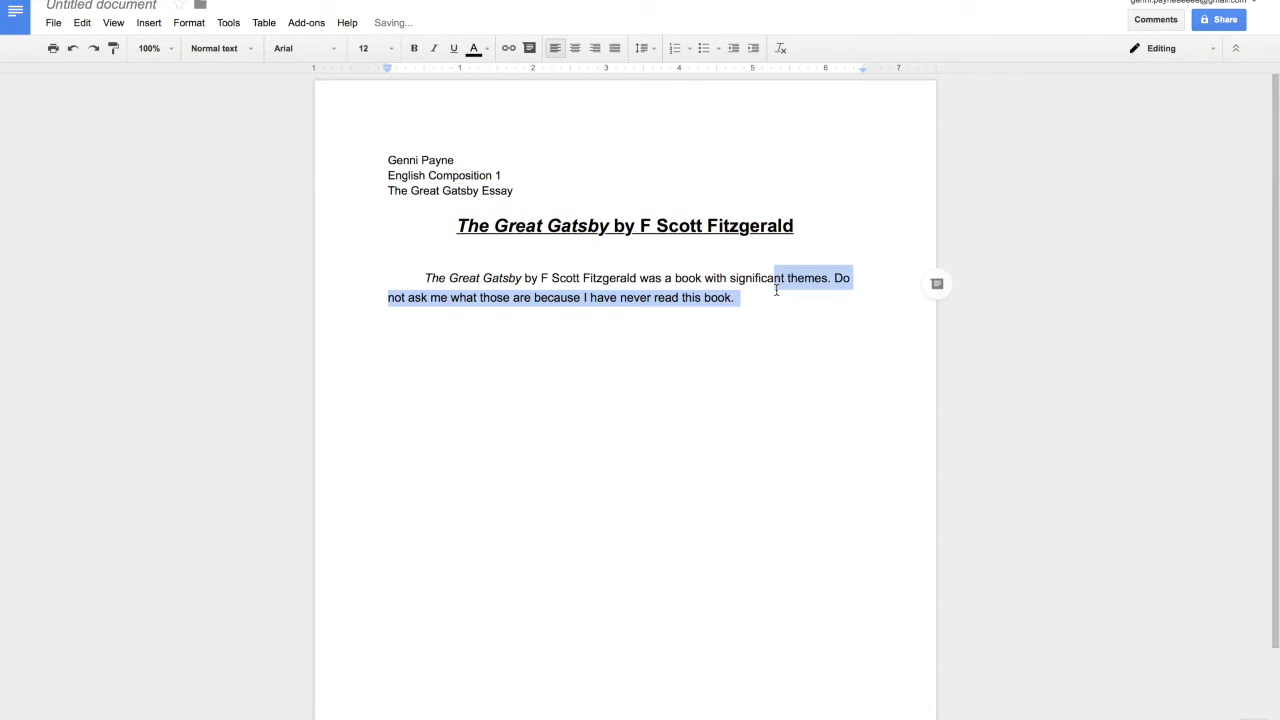
{"action": "left_click", "coordinate": [764, 308]}
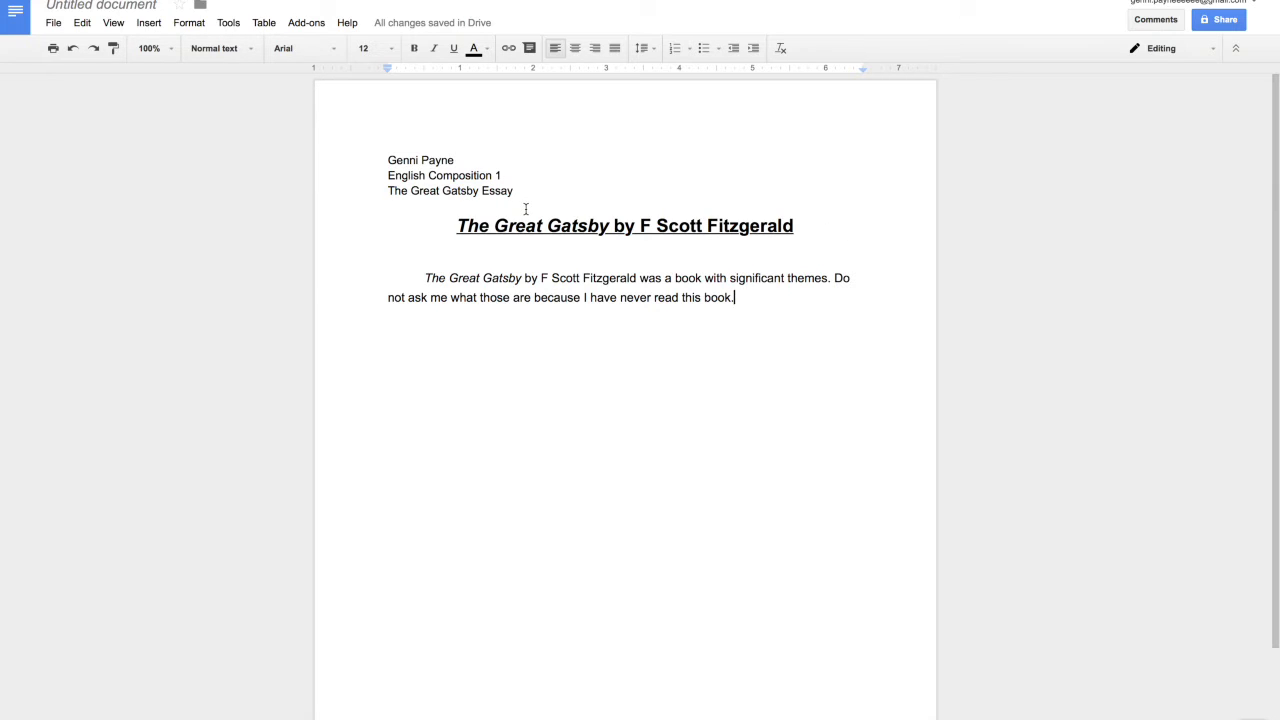
Step: Colour the whole title line blue using the Text color palette
{"action": "left_click_drag", "start_coordinate": [818, 225], "coordinate": [457, 230]}
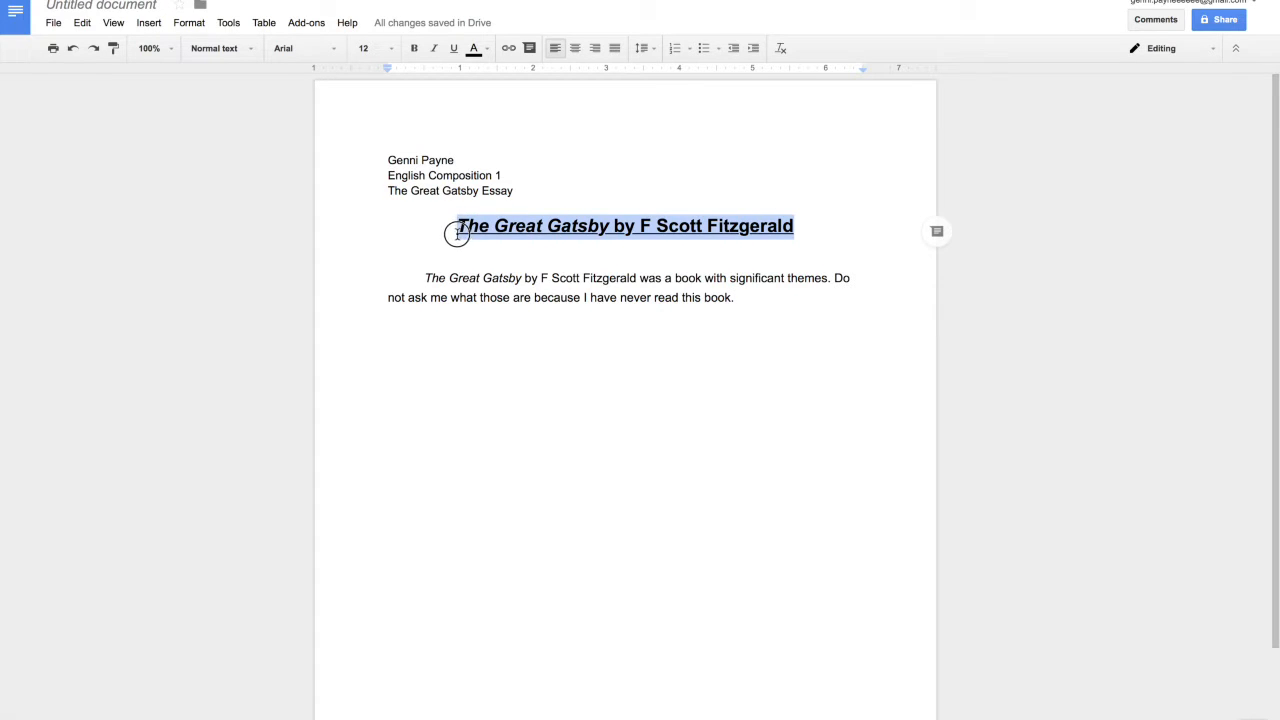
{"action": "left_click", "coordinate": [478, 54]}
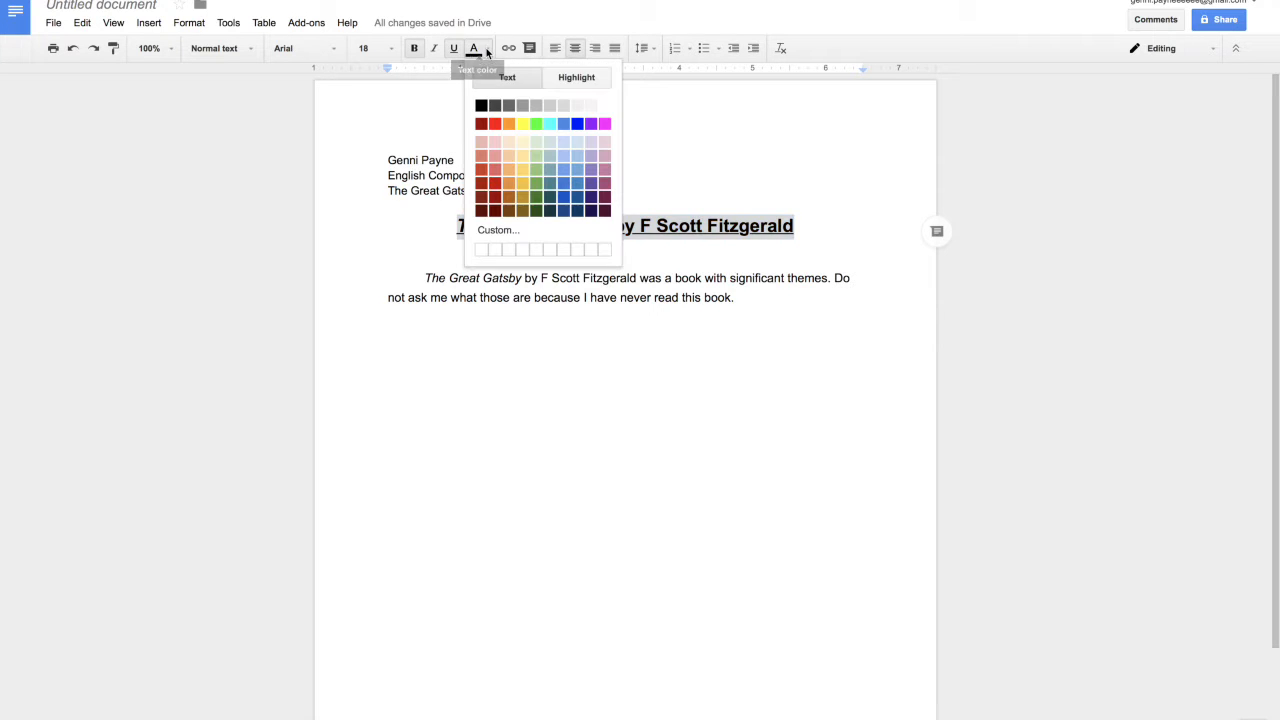
{"action": "left_click", "coordinate": [577, 123]}
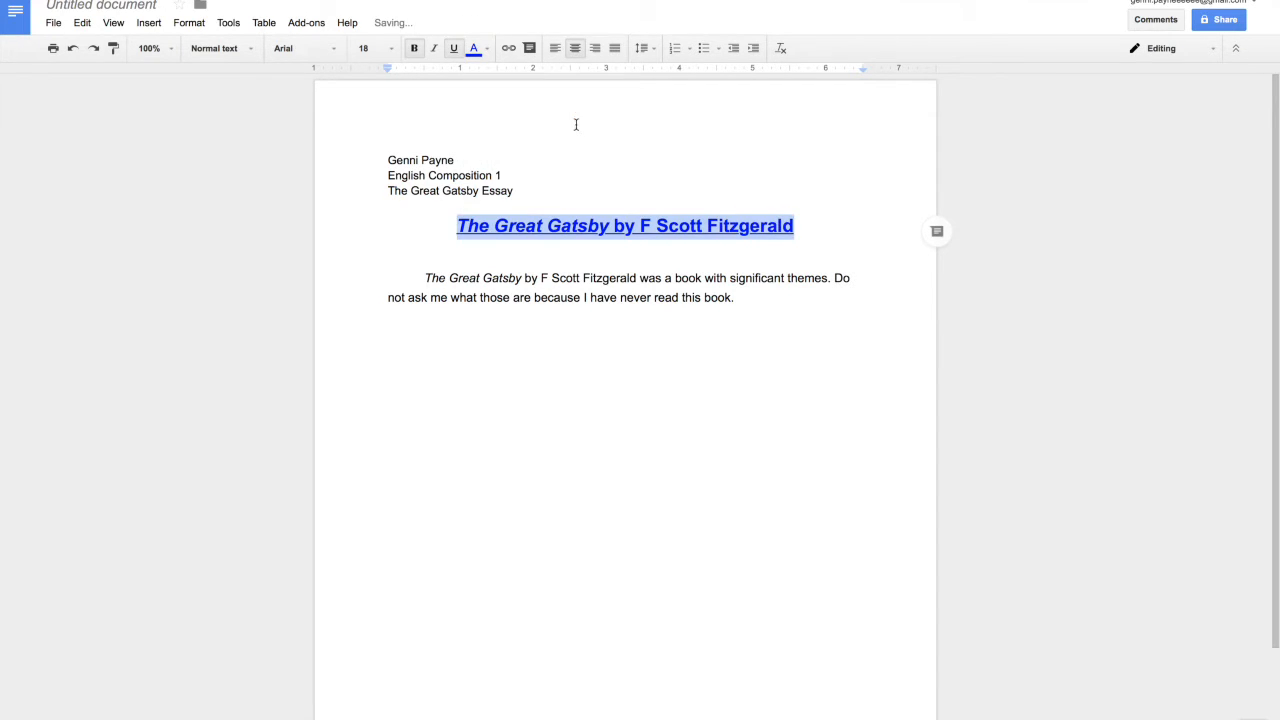
{"action": "left_click", "coordinate": [765, 302]}
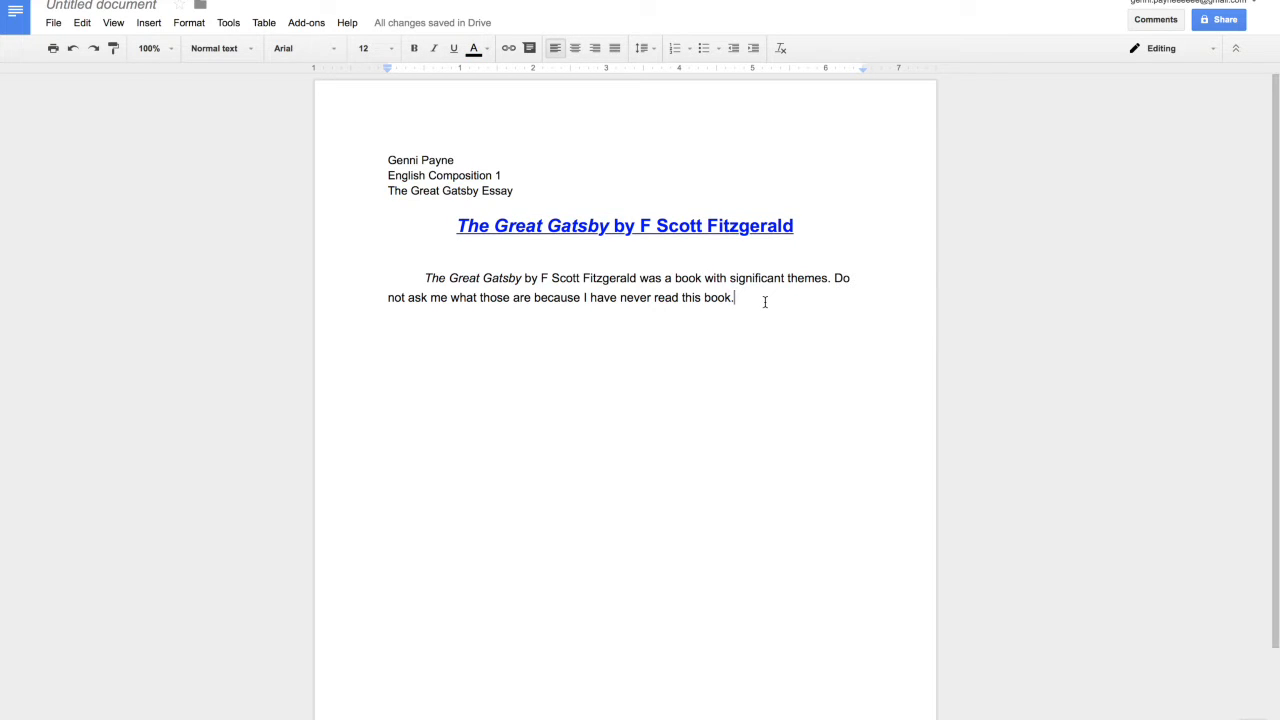
Step: Select and delete all the essay text, then set the font size to 14
{"action": "key", "text": "ctrl+a"}
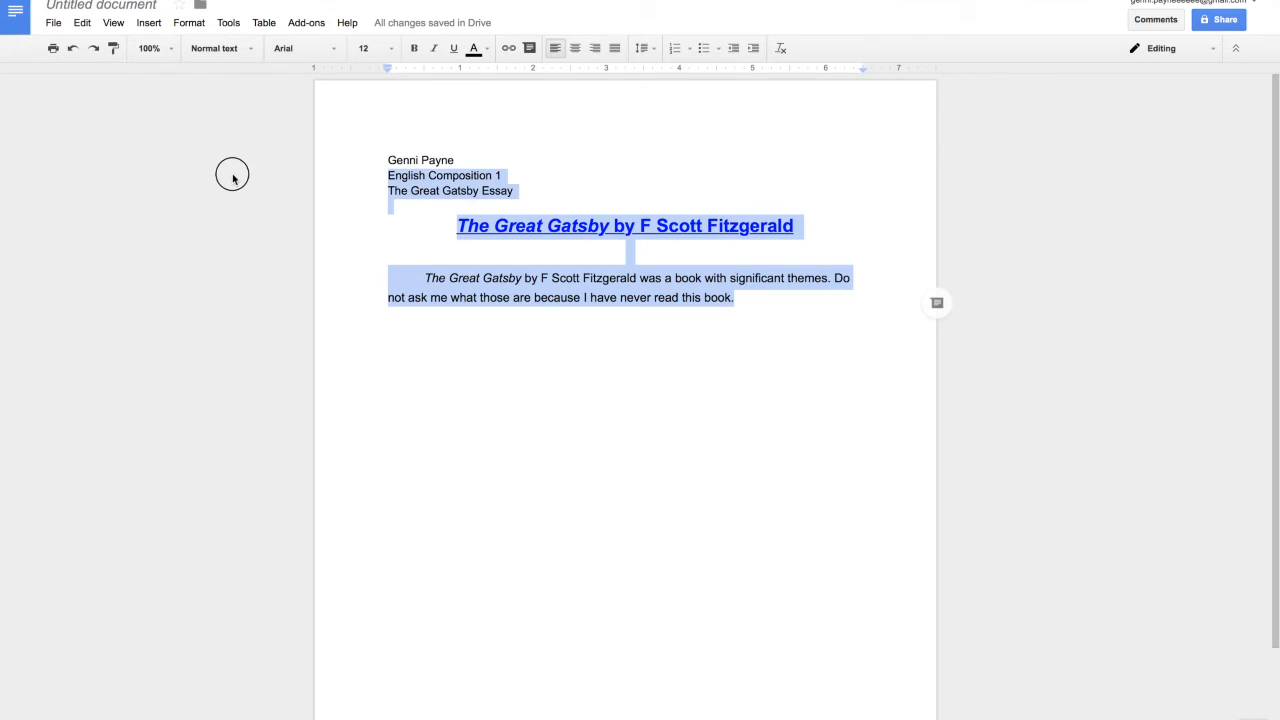
{"action": "key", "text": "BackSpace"}
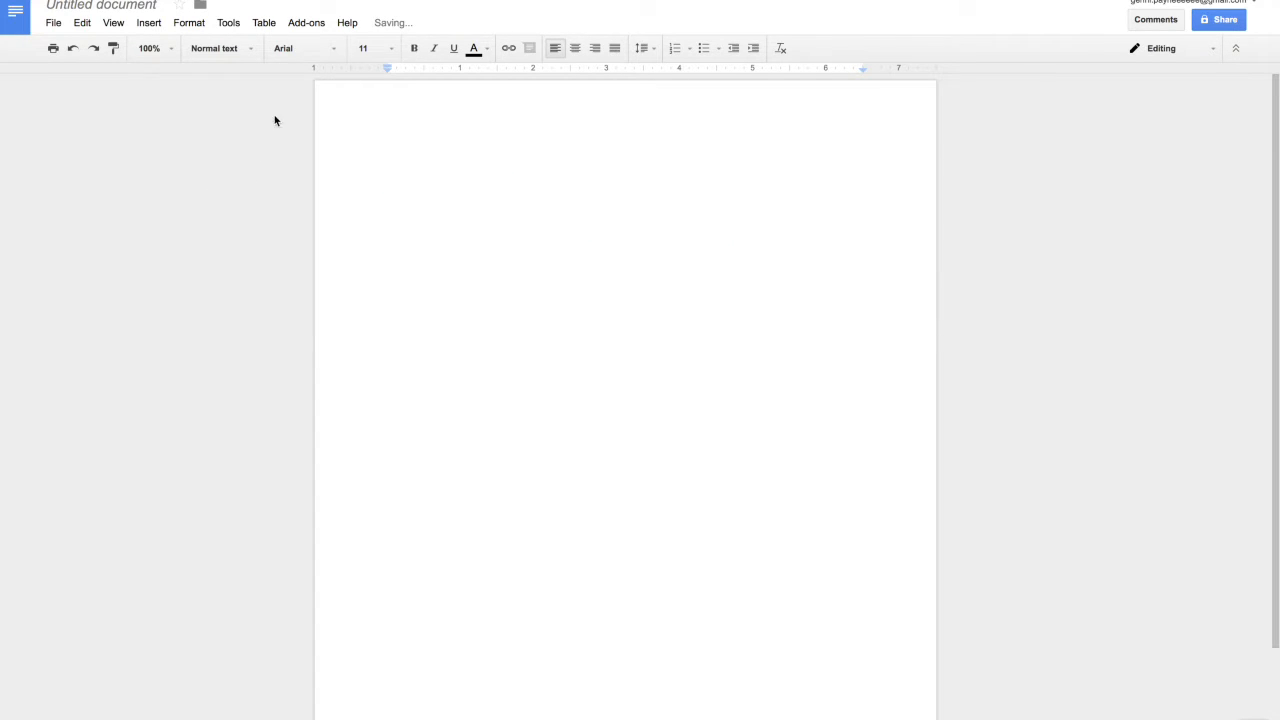
{"action": "left_click", "coordinate": [393, 49]}
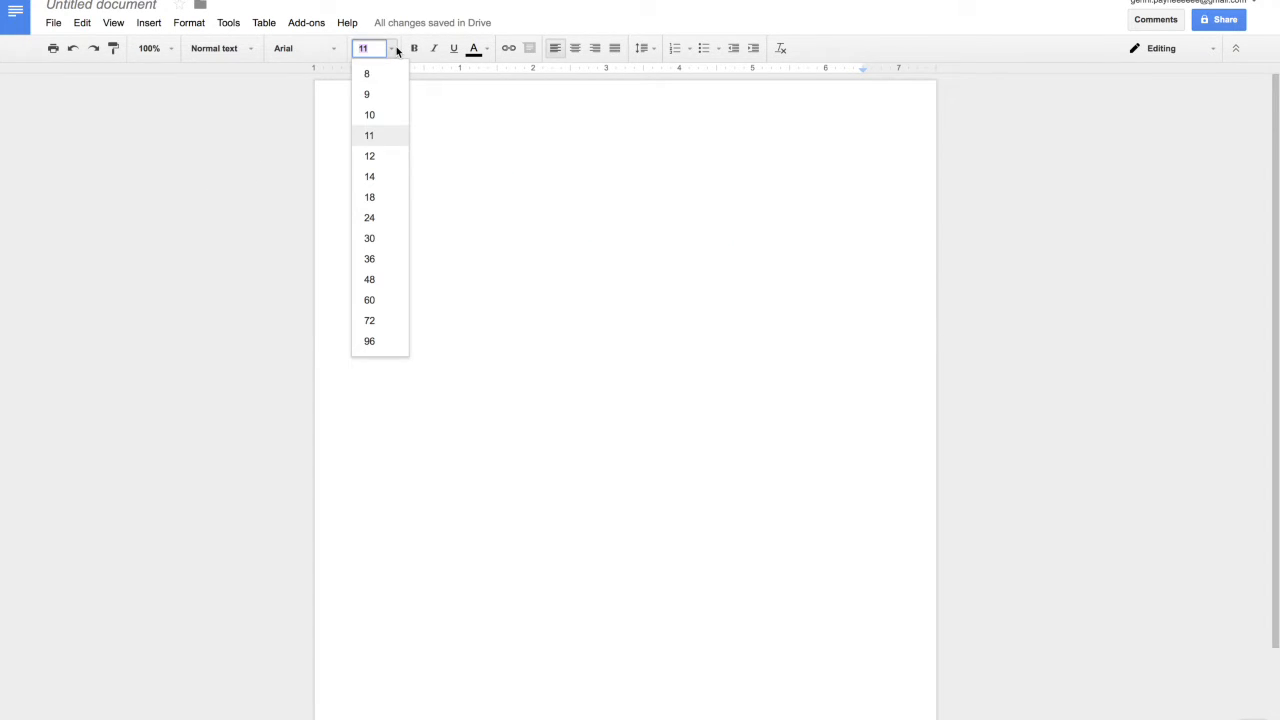
{"action": "left_click", "coordinate": [369, 176]}
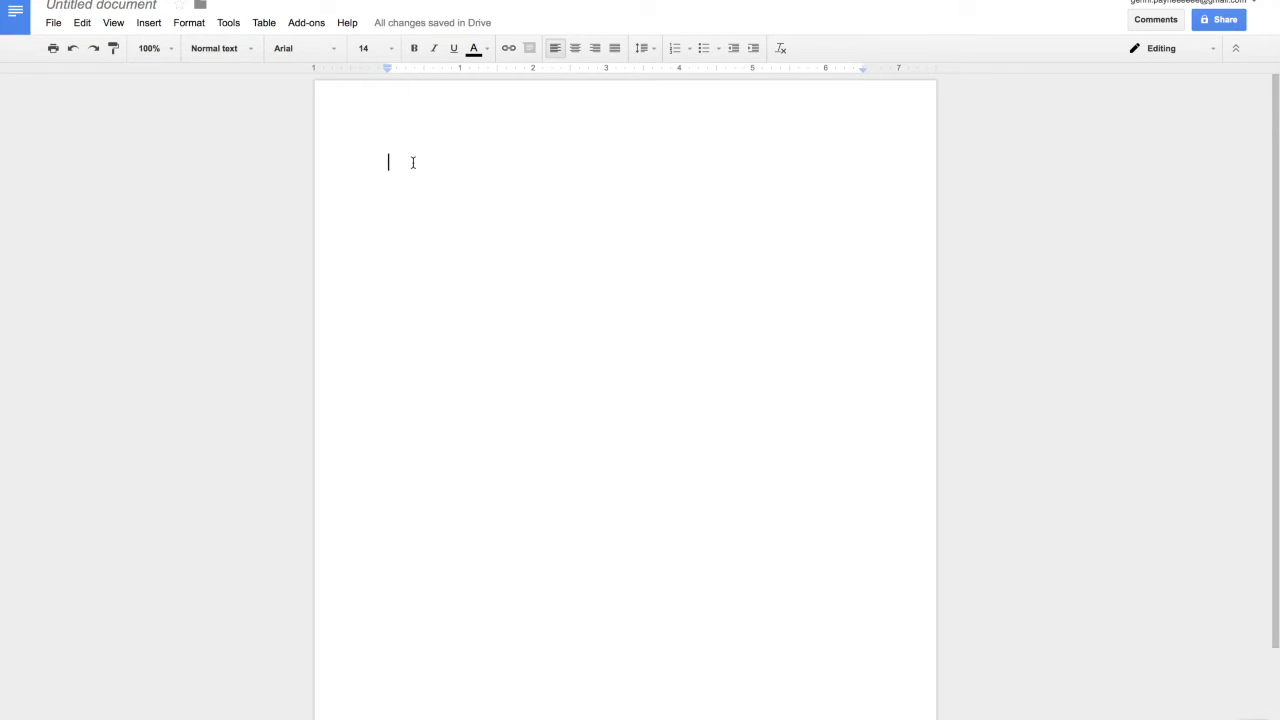
{"action": "left_click", "coordinate": [676, 52]}
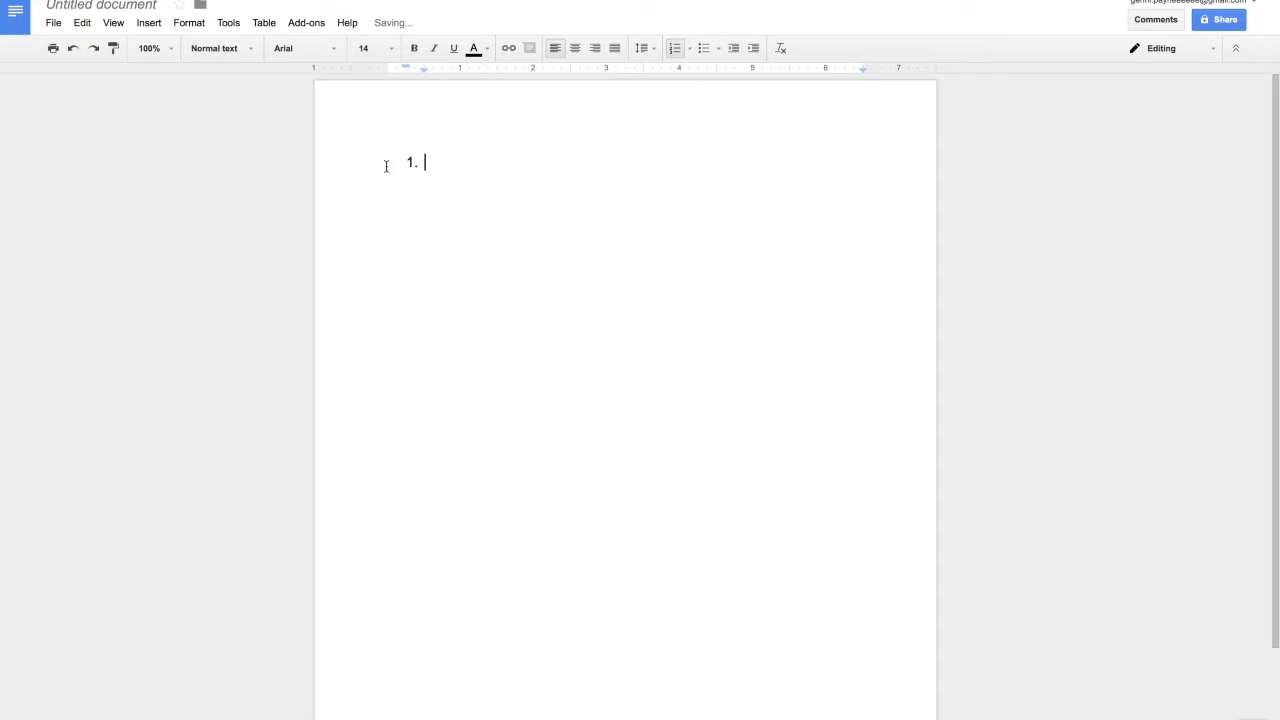
{"action": "type", "text": "Peas"}
{"action": "key", "text": "Return"}
{"action": "type", "text": "Milk"}
{"action": "key", "text": "Return"}
{"action": "type", "text": "bREAD"}
{"action": "key", "text": "BackSpace"}
{"action": "key", "text": "BackSpace"}
{"action": "key", "text": "BackSpace"}
{"action": "key", "text": "BackSpace"}
{"action": "key", "text": "BackSpace"}
{"action": "type", "text": "Bread"}
{"action": "key", "text": "Return"}
{"action": "type", "text": "Swiss Cheese"}
{"action": "key", "text": "Return"}
{"action": "type", "text": "Crackers"}
{"action": "key", "text": "Return"}
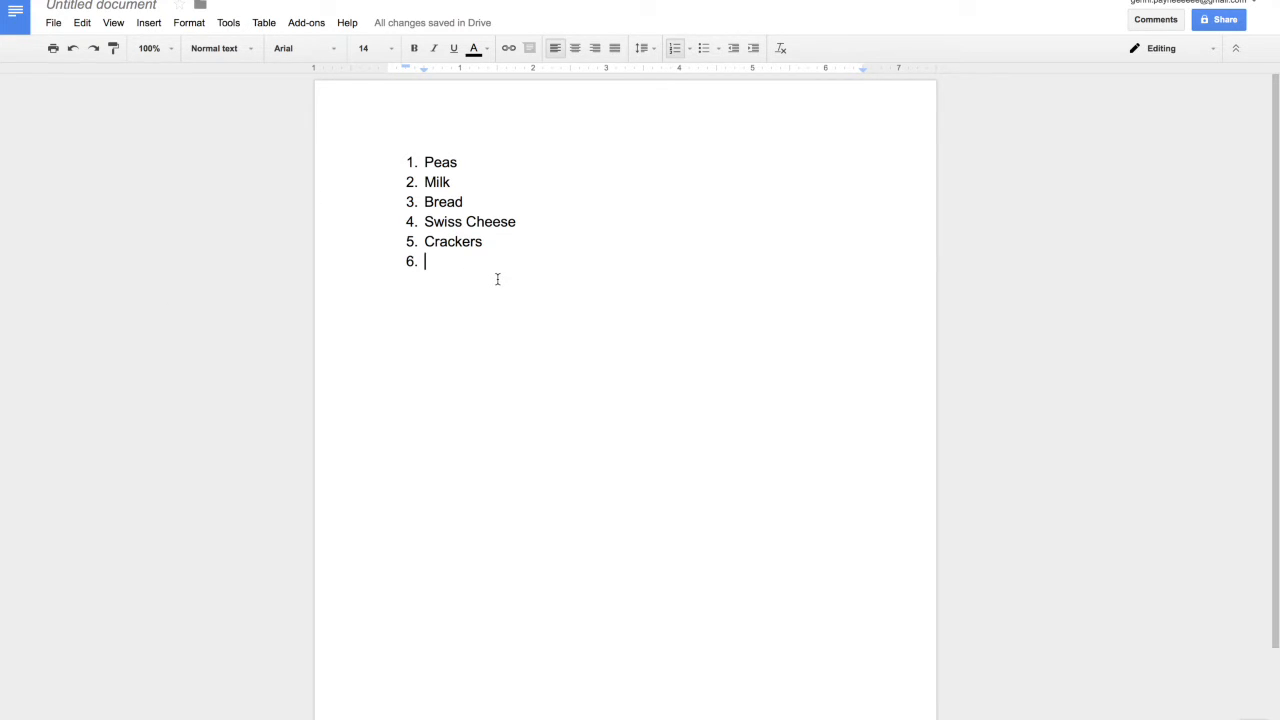
{"action": "key", "text": "Return"}
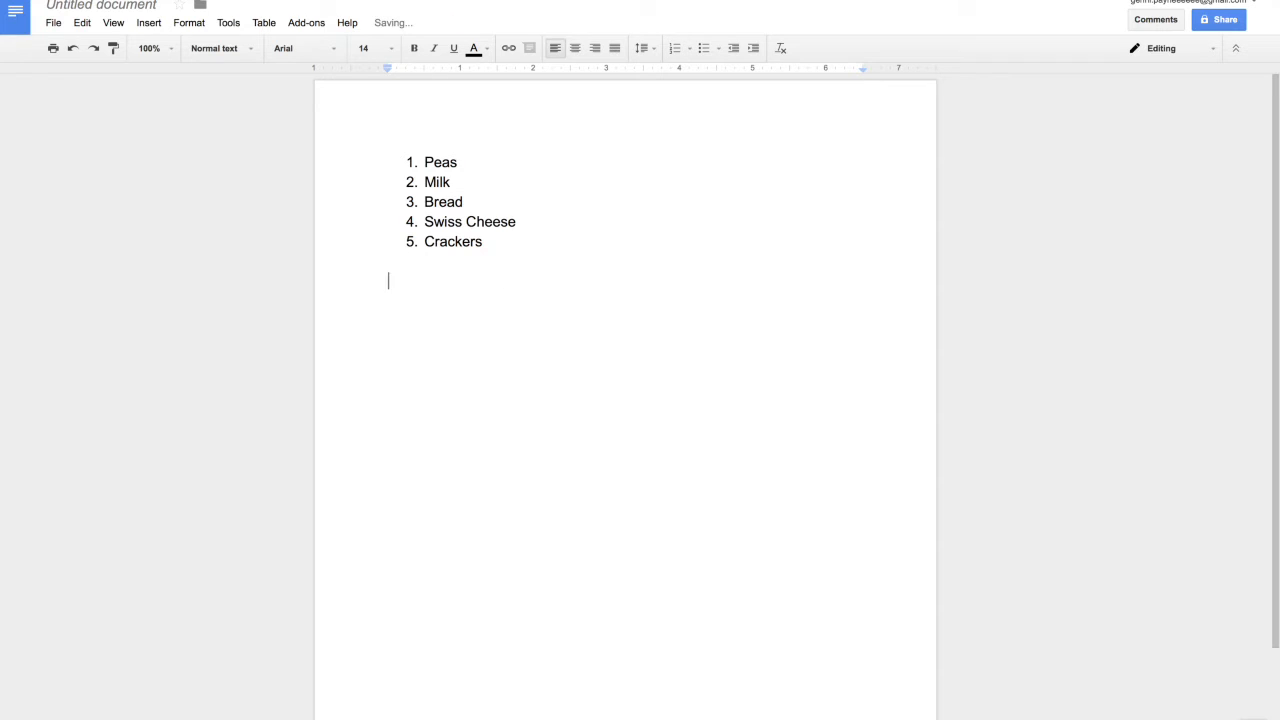
{"action": "left_click", "coordinate": [492, 240]}
{"action": "key", "text": "Return"}
{"action": "type", "text": "j"}
{"action": "key", "text": "Return"}
{"action": "type", "text": "j"}
{"action": "key", "text": "Return"}
{"action": "type", "text": "d"}
{"action": "key", "text": "Return"}
{"action": "type", "text": "d"}
{"action": "key", "text": "Return"}
{"action": "type", "text": "d d"}
{"action": "key", "text": "Return"}
{"action": "type", "text": "d"}
{"action": "key", "text": "Return"}
{"action": "type", "text": "d"}
{"action": "key", "text": "Return"}
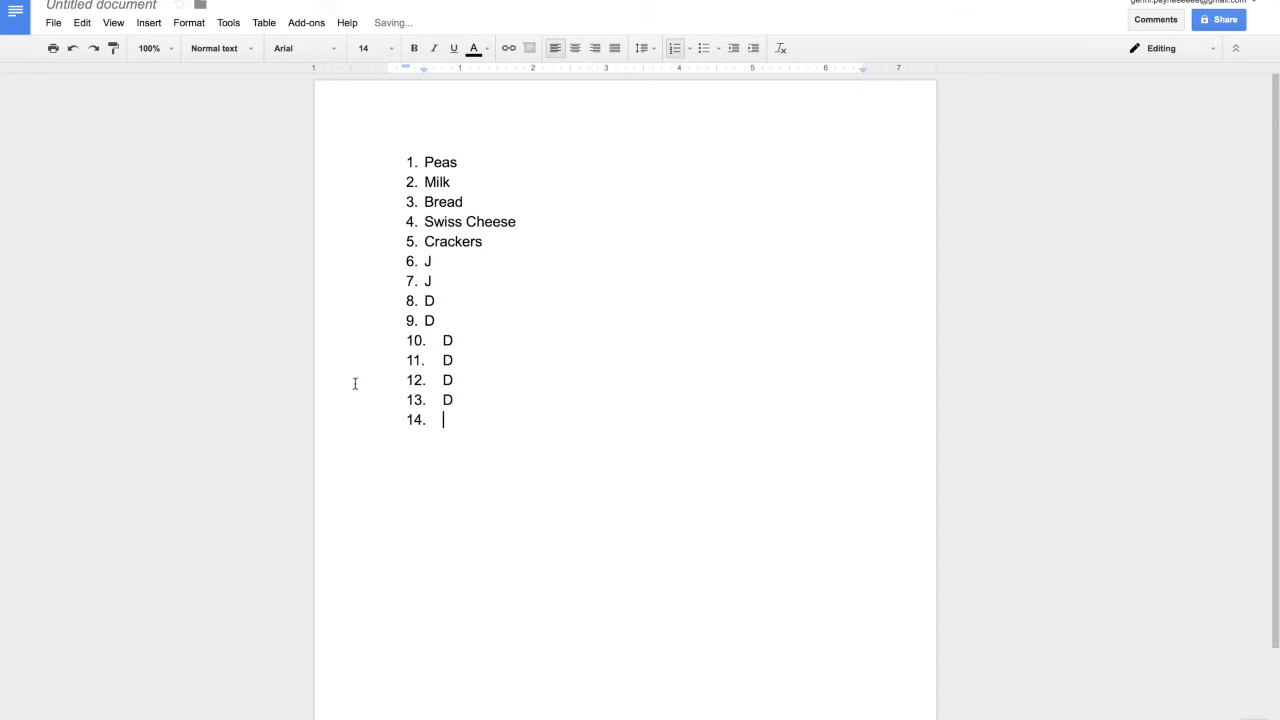
{"action": "left_click_drag", "start_coordinate": [497, 449], "coordinate": [404, 124]}
{"action": "key", "text": "BackSpace"}
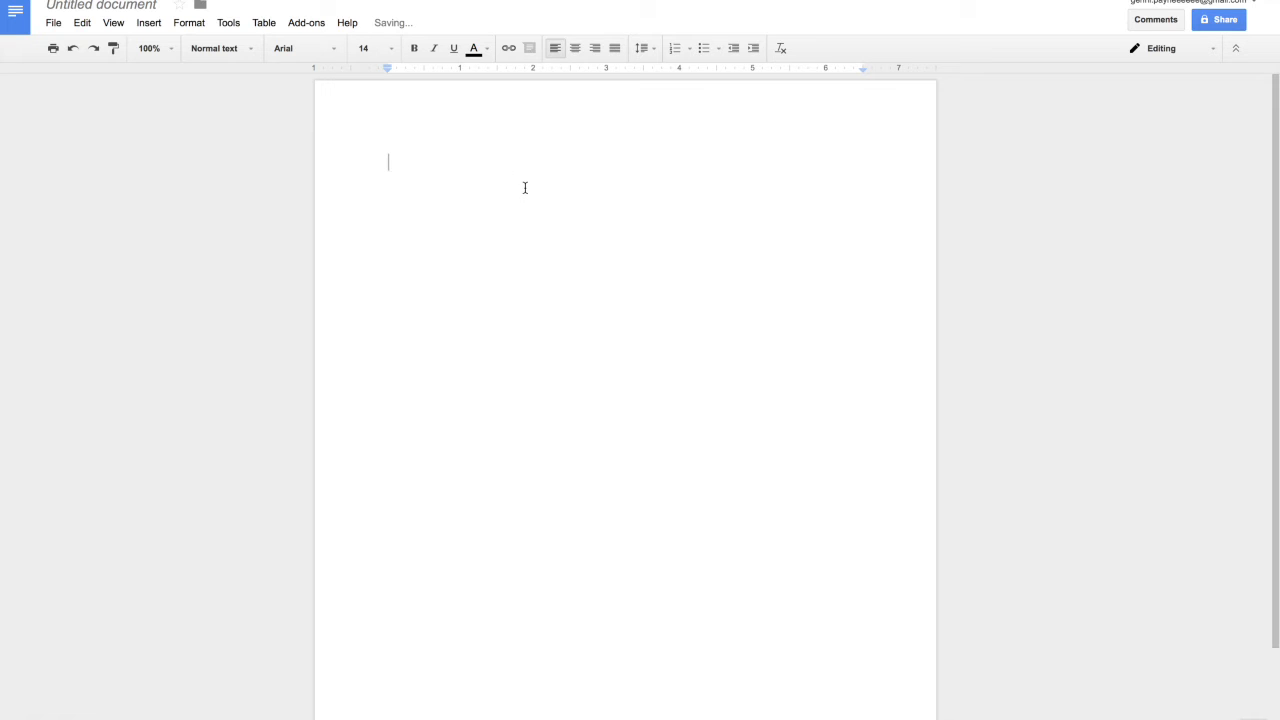
Step: Start a bulleted list with 'The Great Gatsby has many characters in it' and an indented sub-bullet
{"action": "type", "text": "The"}
{"action": "key", "text": "BackSpace"}
{"action": "key", "text": "BackSpace"}
{"action": "key", "text": "BackSpace"}
{"action": "key", "text": "BackSpace"}
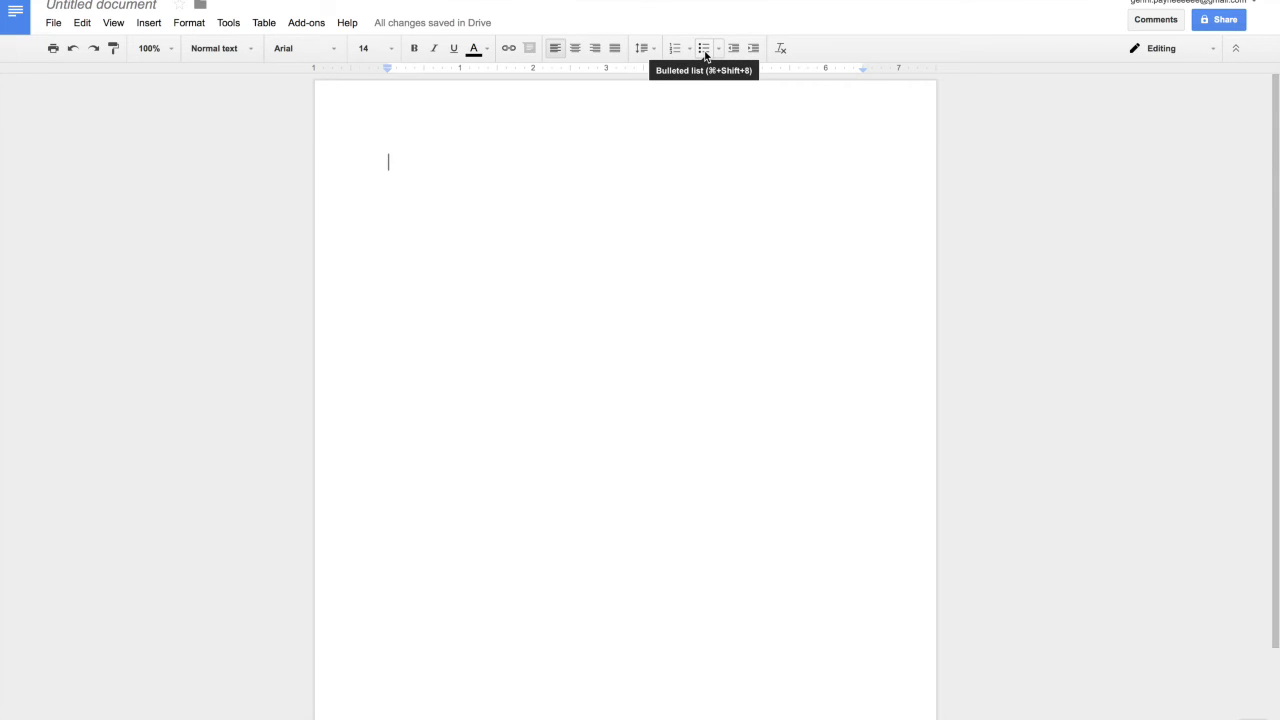
{"action": "left_click", "coordinate": [705, 52]}
{"action": "type", "text": "The Great Gatsby has many characters in it"}
{"action": "key", "text": "Return"}
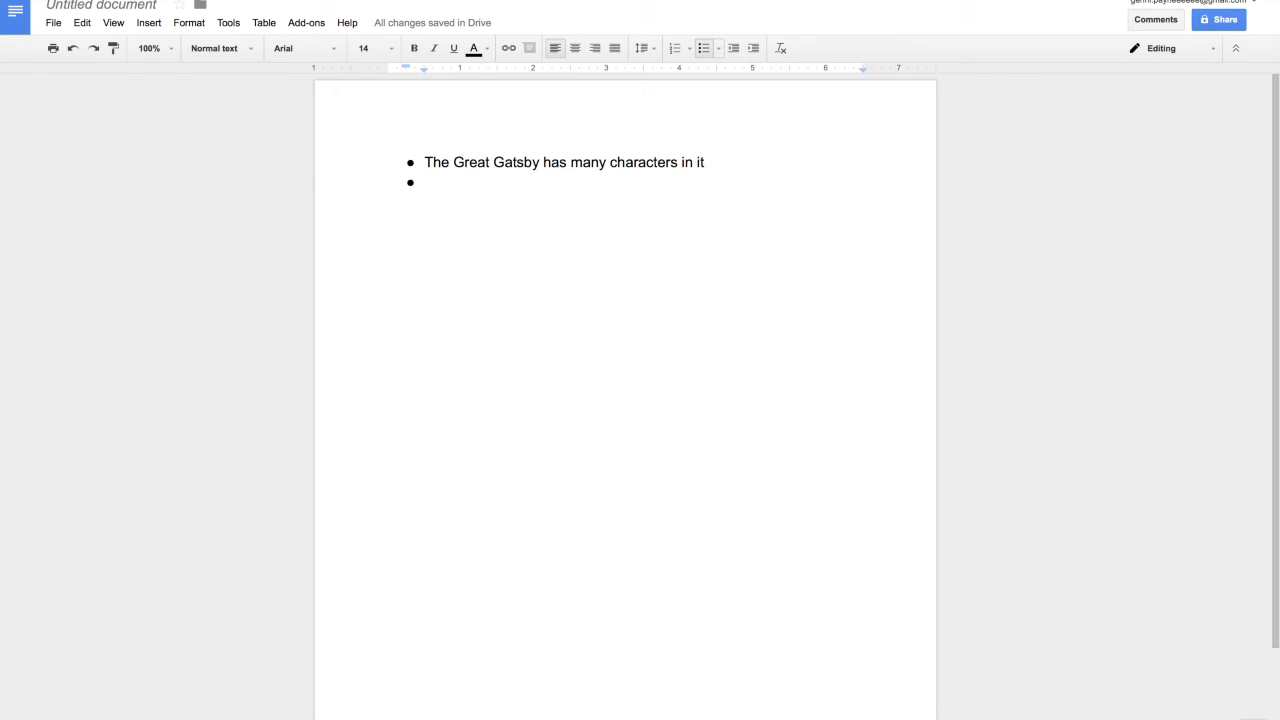
{"action": "key", "text": "Tab"}
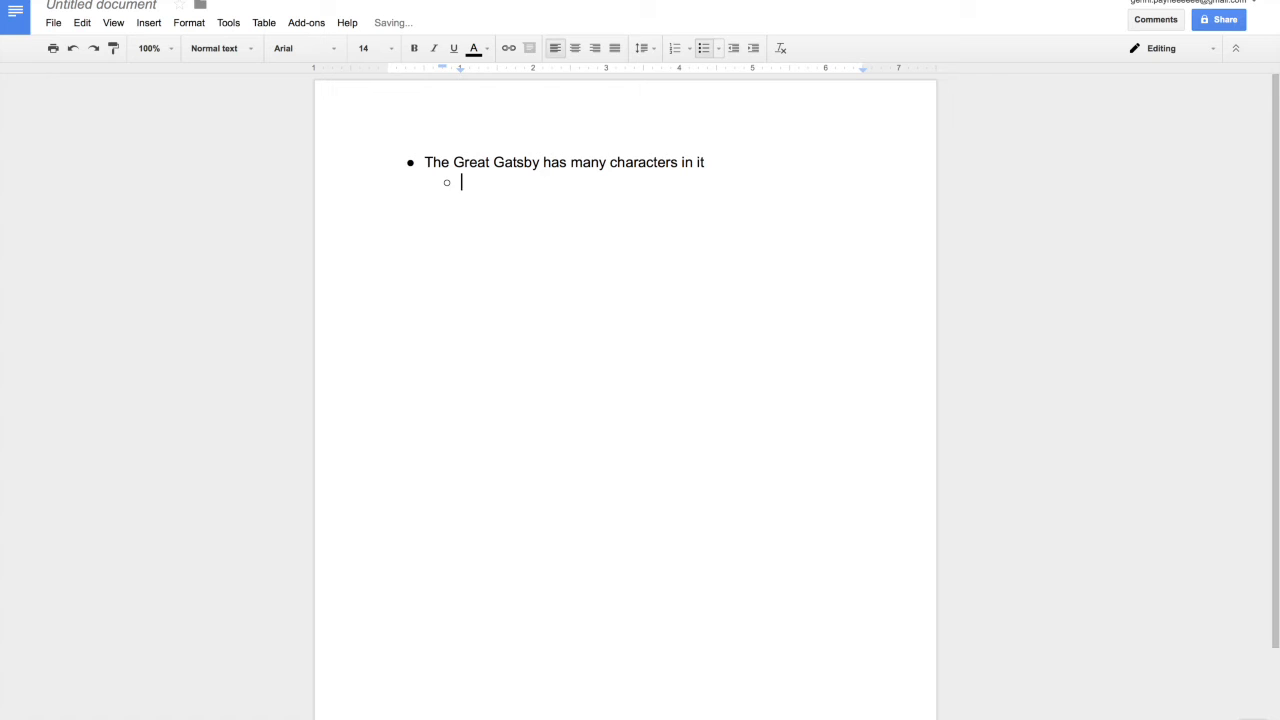
{"action": "key", "text": "Tab"}
{"action": "key", "text": "Tab"}
{"action": "key", "text": "Tab"}
{"action": "key", "text": "Tab"}
{"action": "key", "text": "Tab"}
{"action": "key", "text": "Tab"}
{"action": "key", "text": "BackSpace"}
{"action": "key", "text": "BackSpace"}
{"action": "key", "text": "Return"}
{"action": "key", "text": "Tab"}
Step: Type the nested sub-bullets Character 1, 2, 3 and 4
{"action": "type", "text": "Character 1"}
{"action": "key", "text": "Return"}
{"action": "type", "text": "2"}
{"action": "key", "text": "Return"}
{"action": "type", "text": "3"}
{"action": "key", "text": "Return"}
{"action": "type", "text": "4"}
{"action": "key", "text": "Return"}
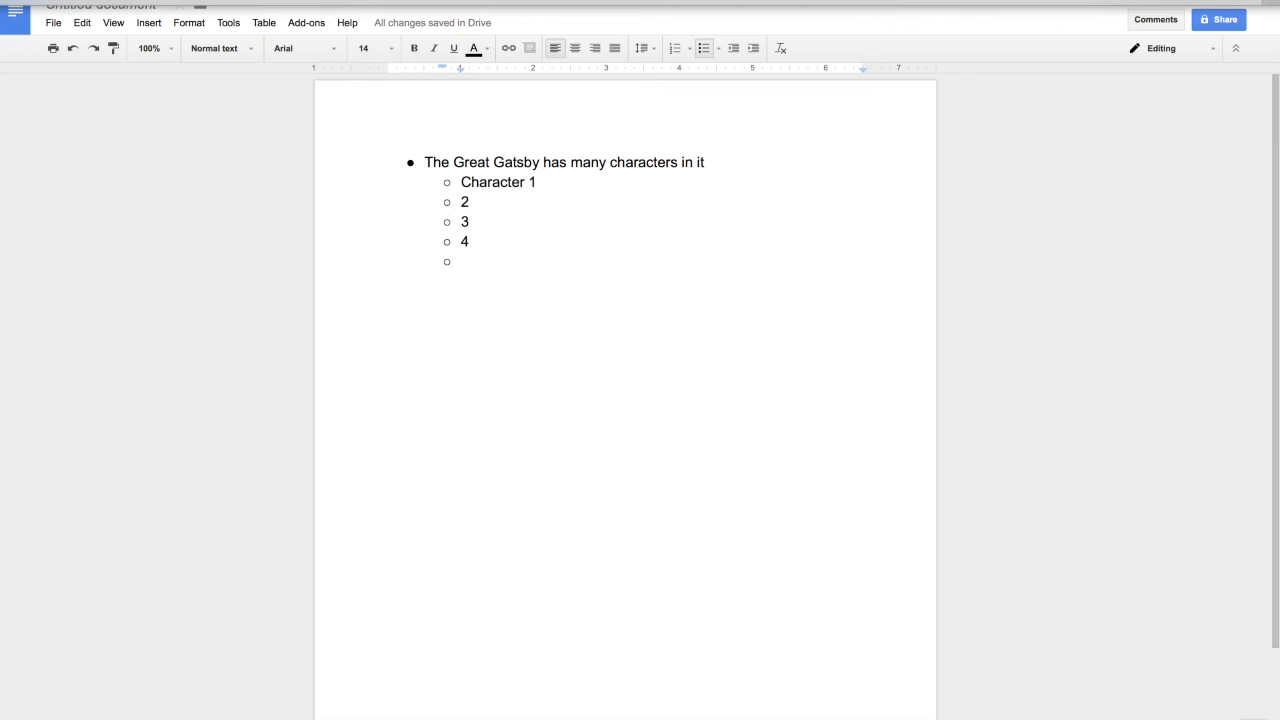
{"action": "left_click", "coordinate": [743, 0]}
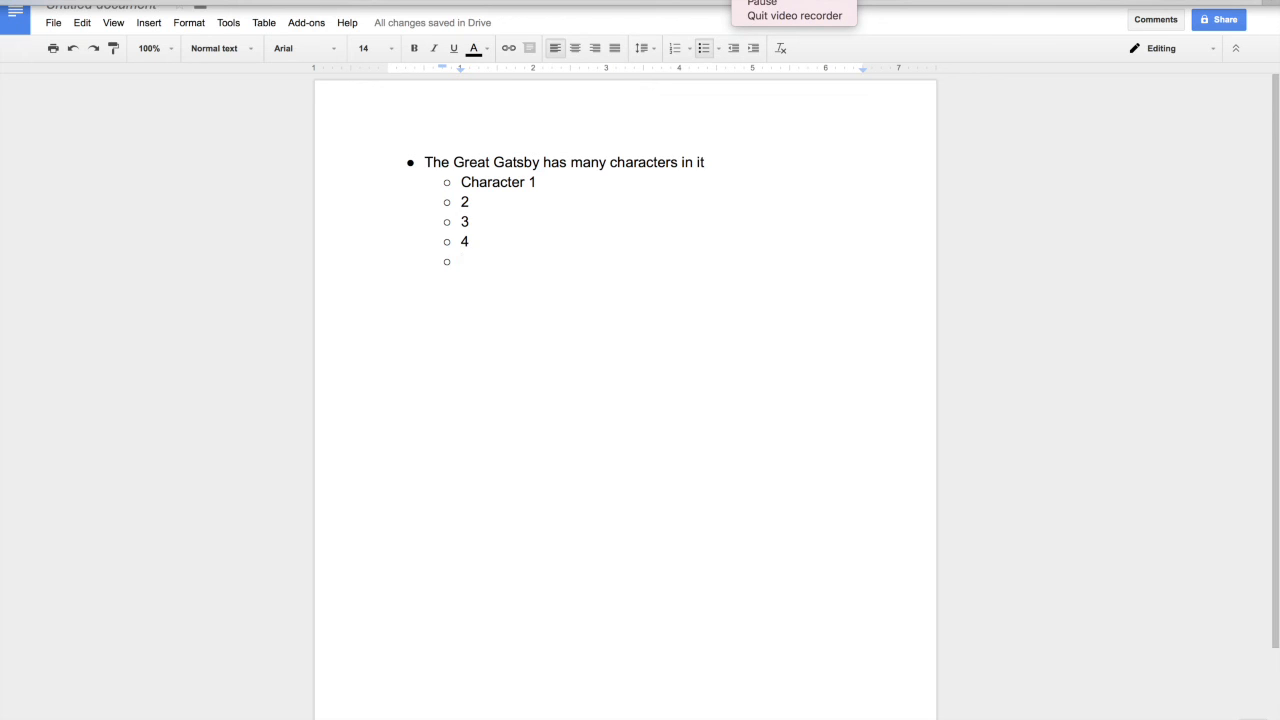